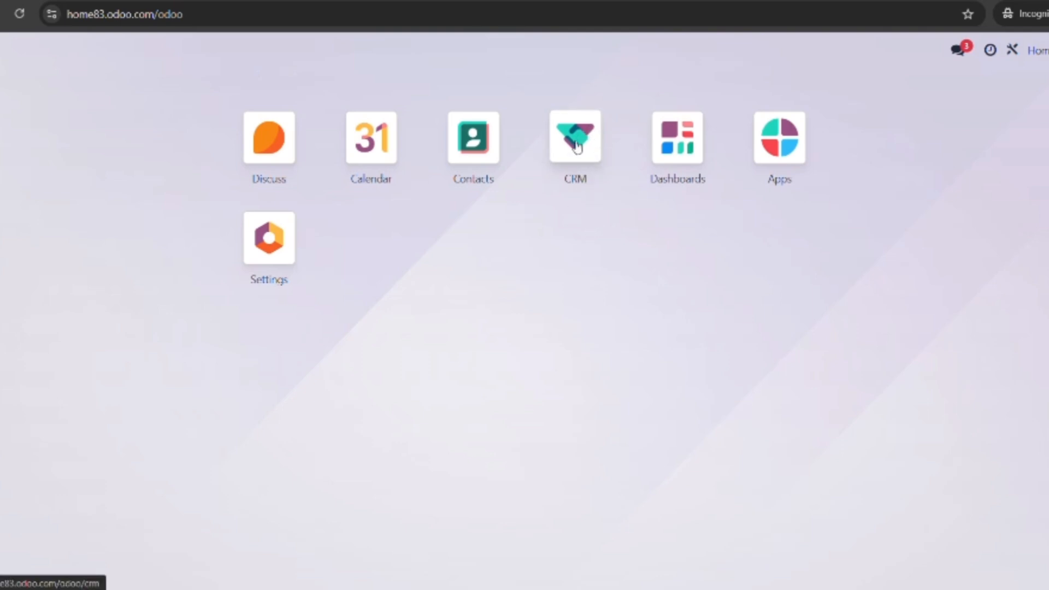
Step: Open the CRM application's settings page
left_click(577, 146)
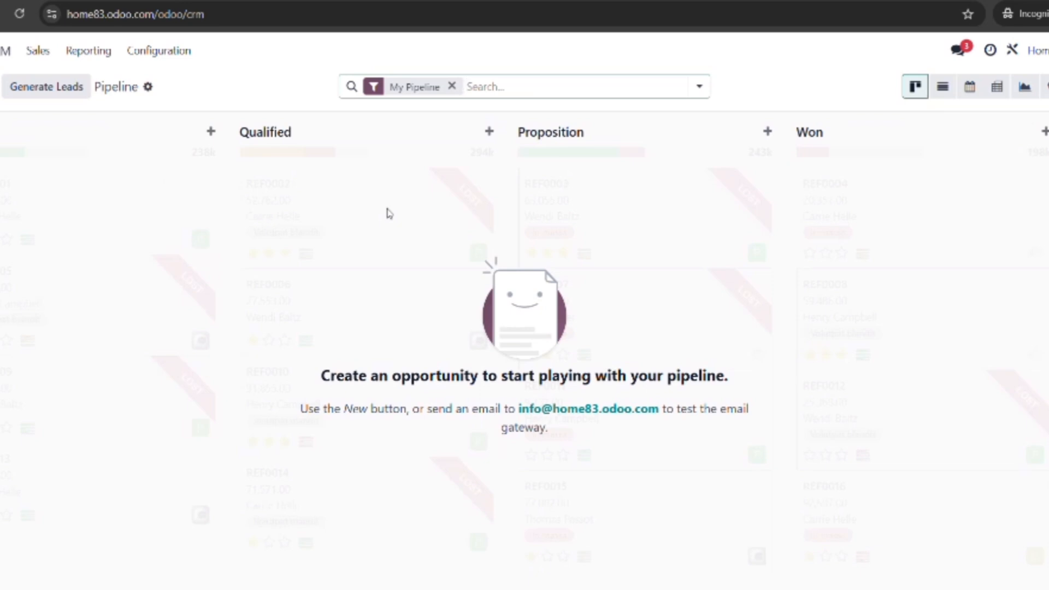
left_click(47, 53)
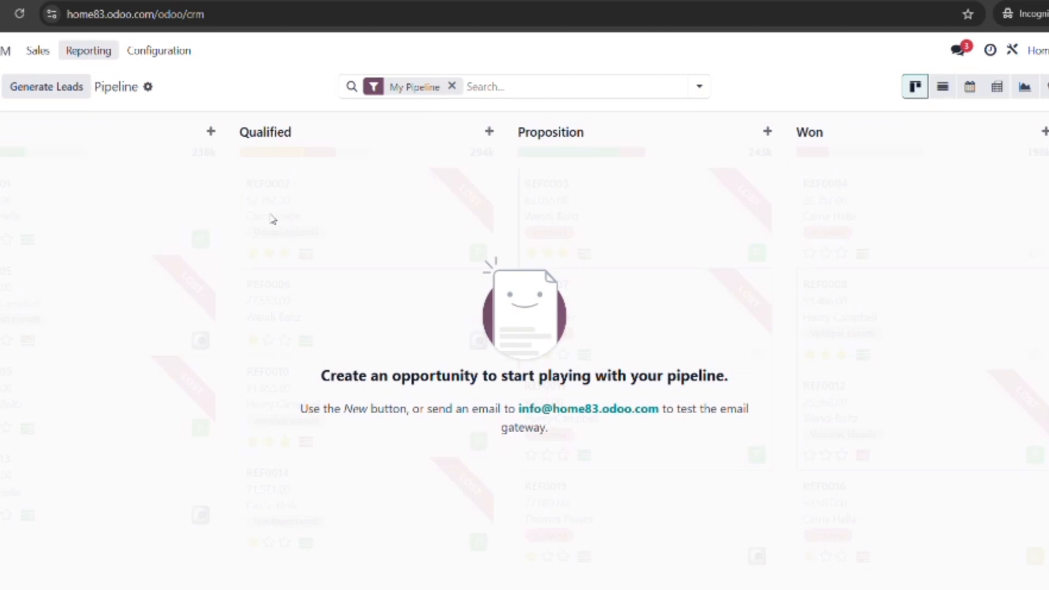
left_click(185, 54)
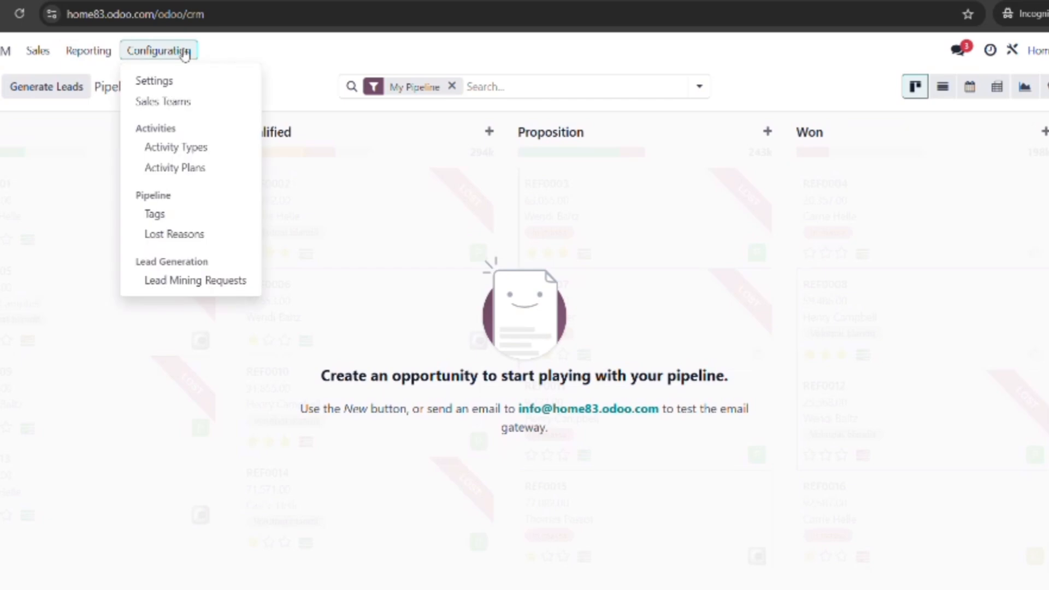
left_click(169, 82)
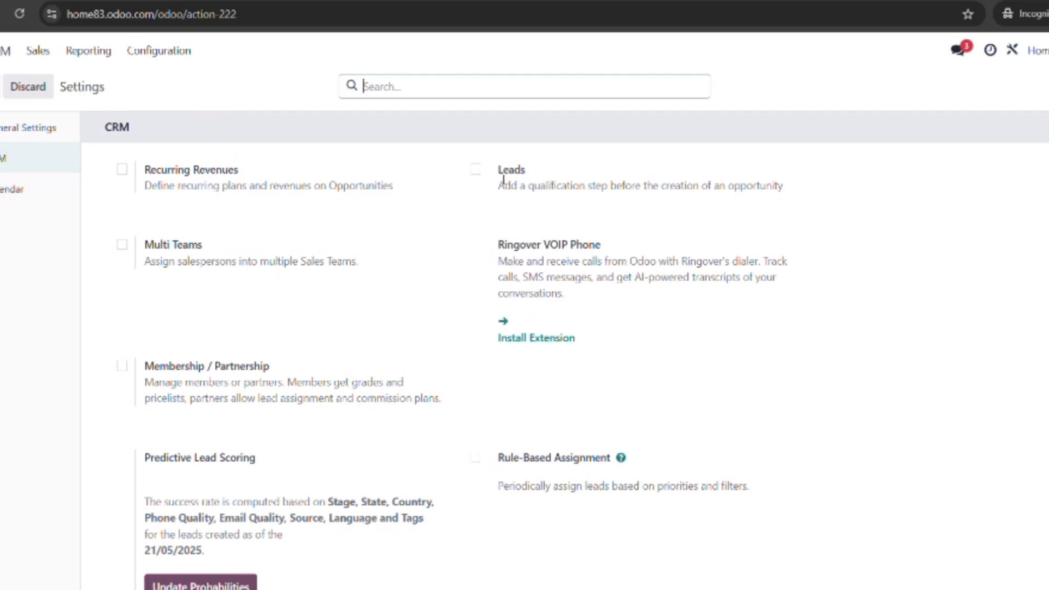
Step: Enable the Leads option that adds a qualification step before opportunities, and save the CRM settings
left_click_drag(499, 172, 527, 174)
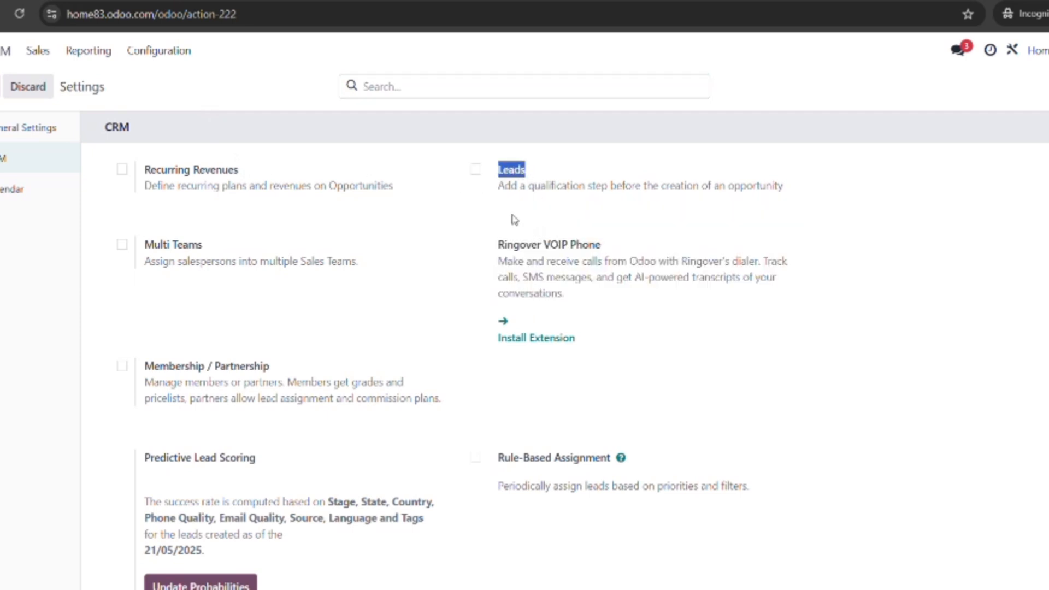
left_click(475, 169)
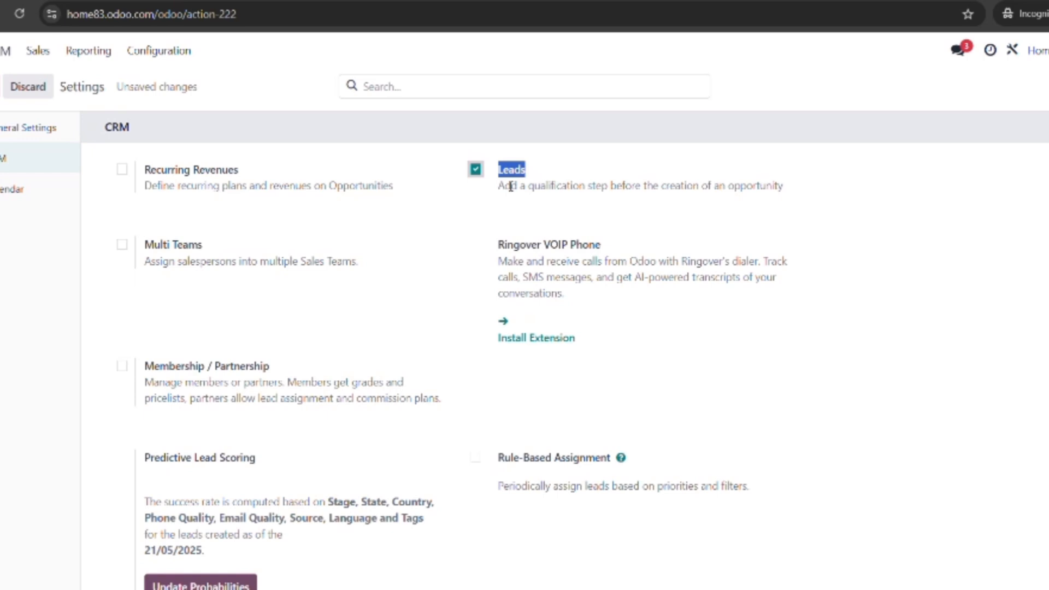
mouse_move(510, 187)
scroll(461, 378, "down", 3)
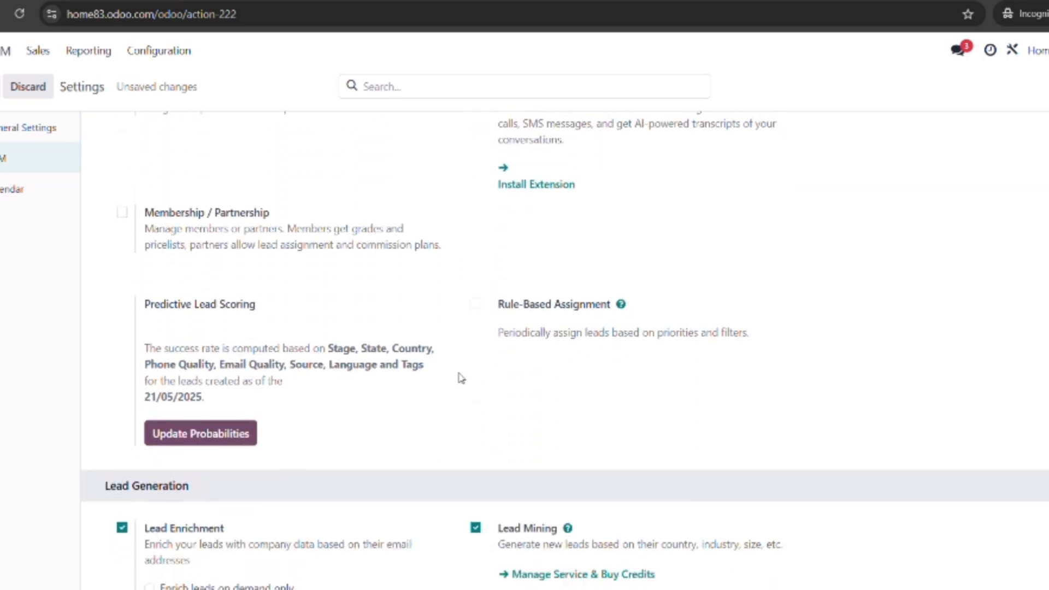
left_click(219, 440)
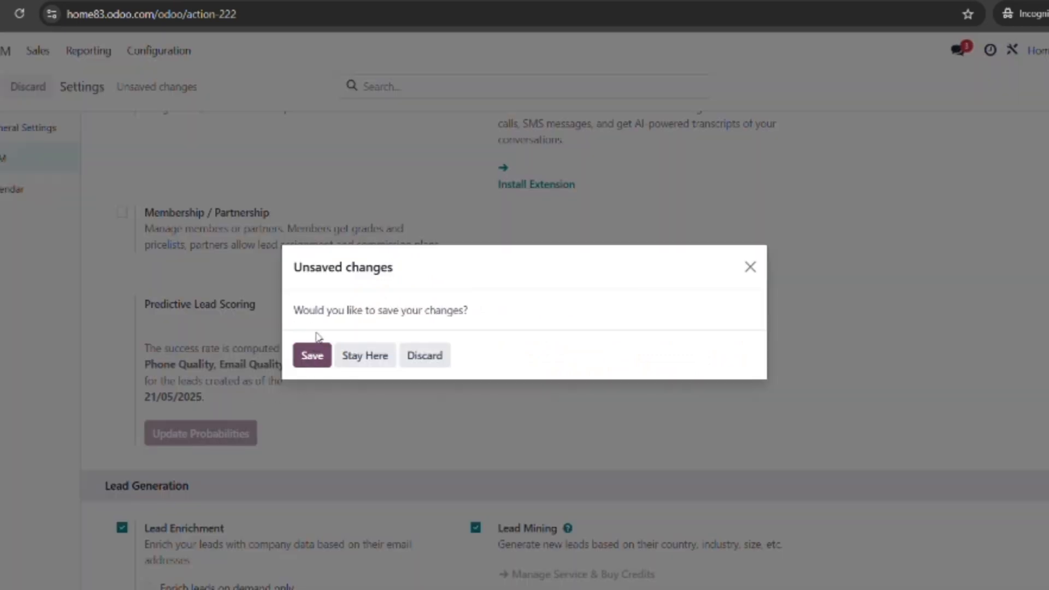
left_click(312, 355)
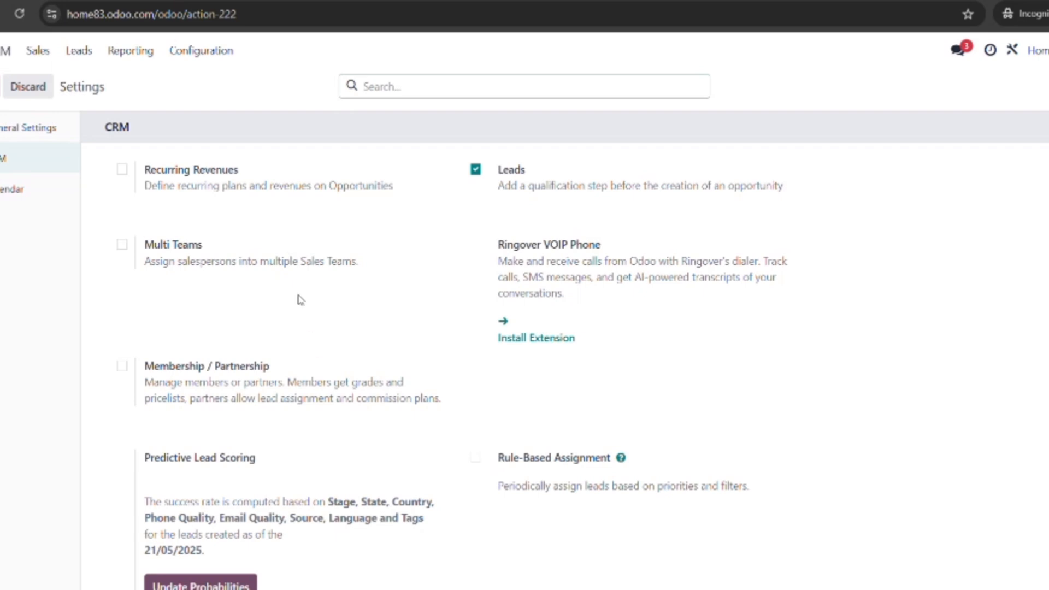
Step: Create a new lead from the Leads list and title it "New Phone"
left_click(87, 51)
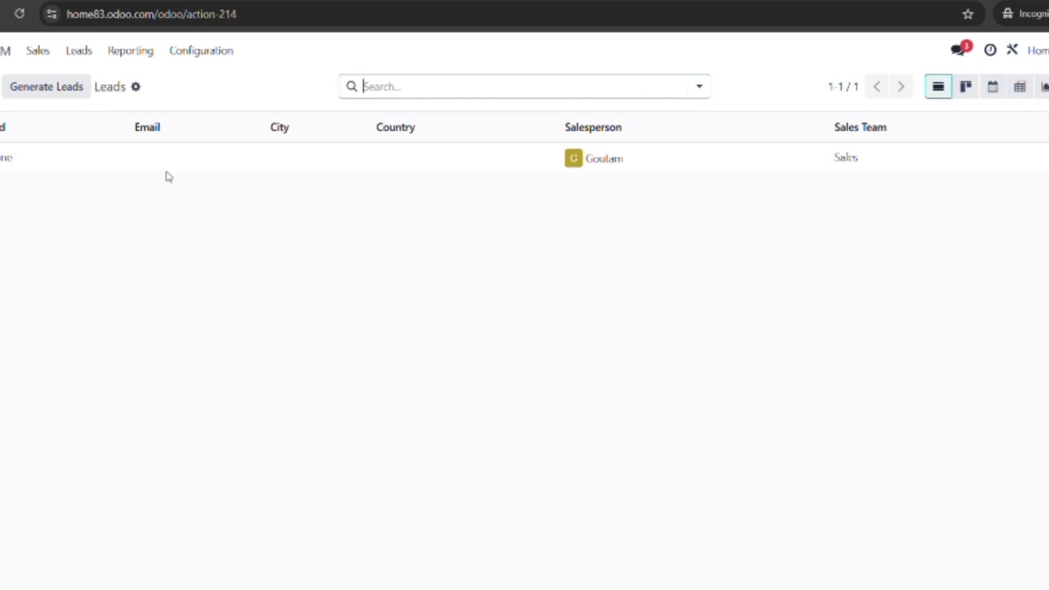
left_click(80, 52)
left_click(0, 88)
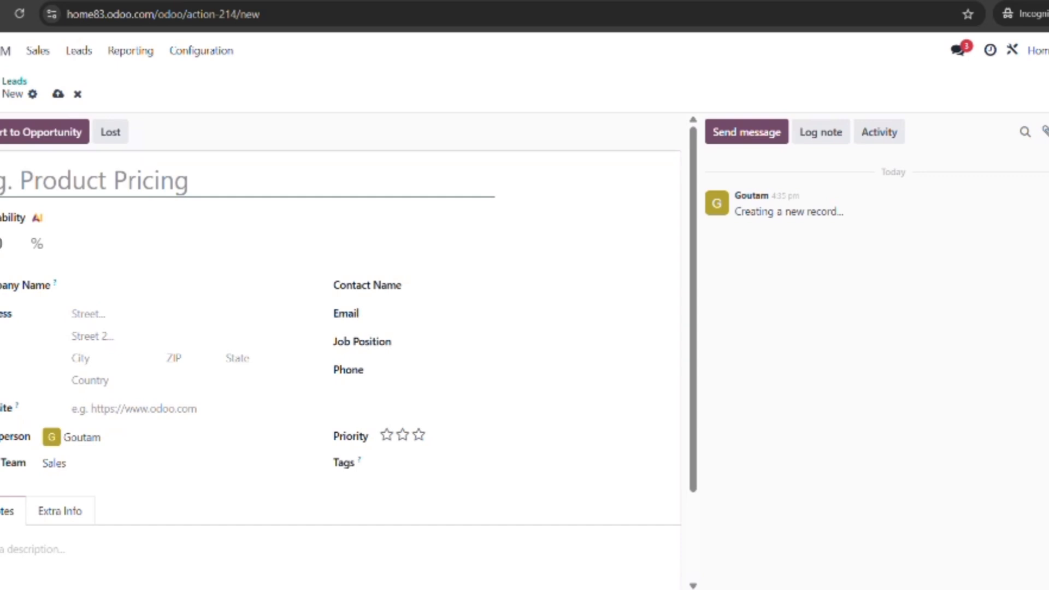
type("New")
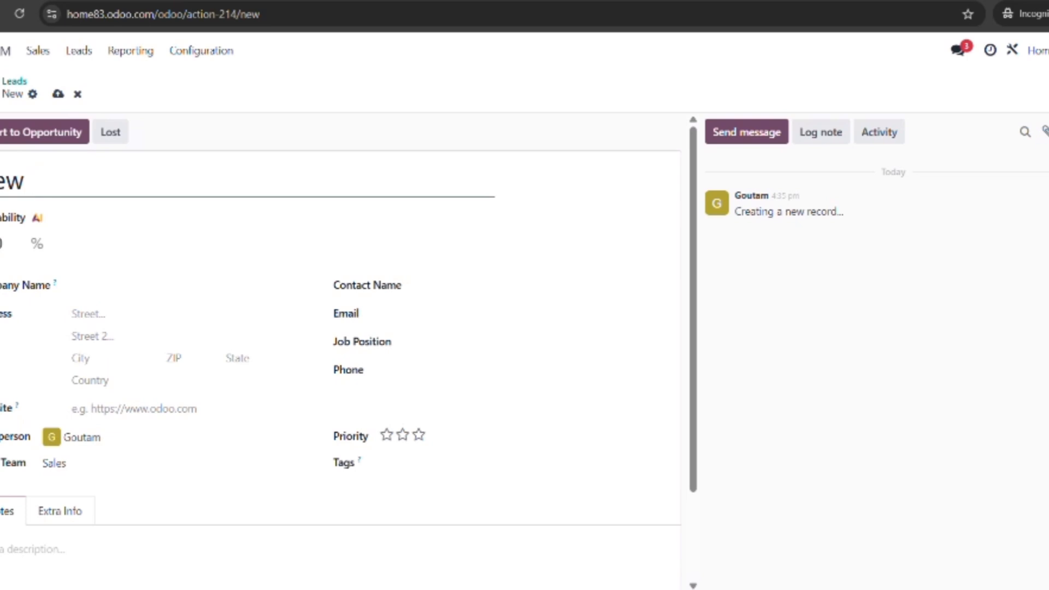
type(" Phon")
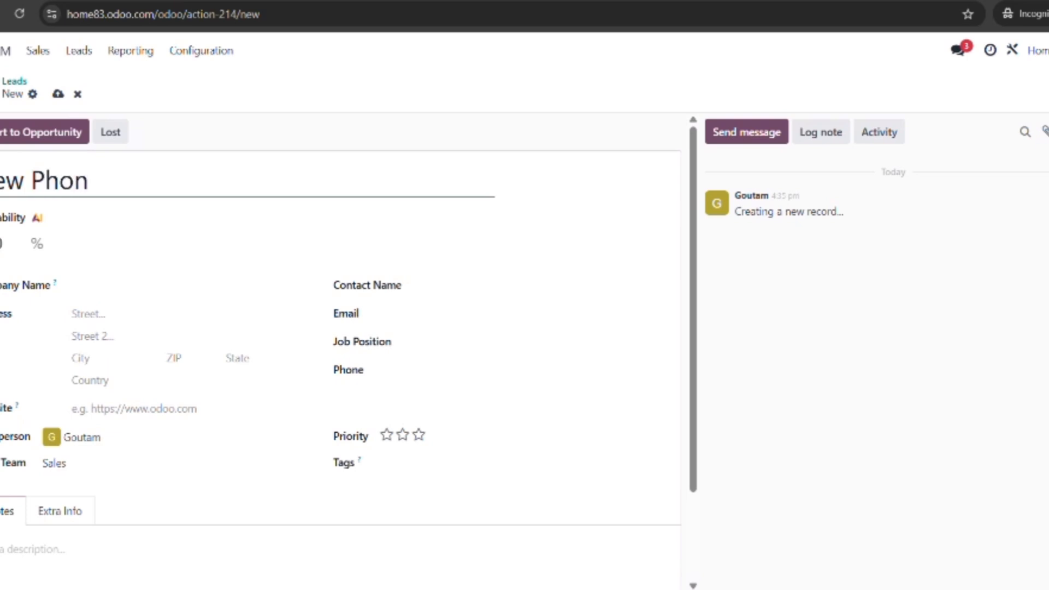
type("e")
key("Tab")
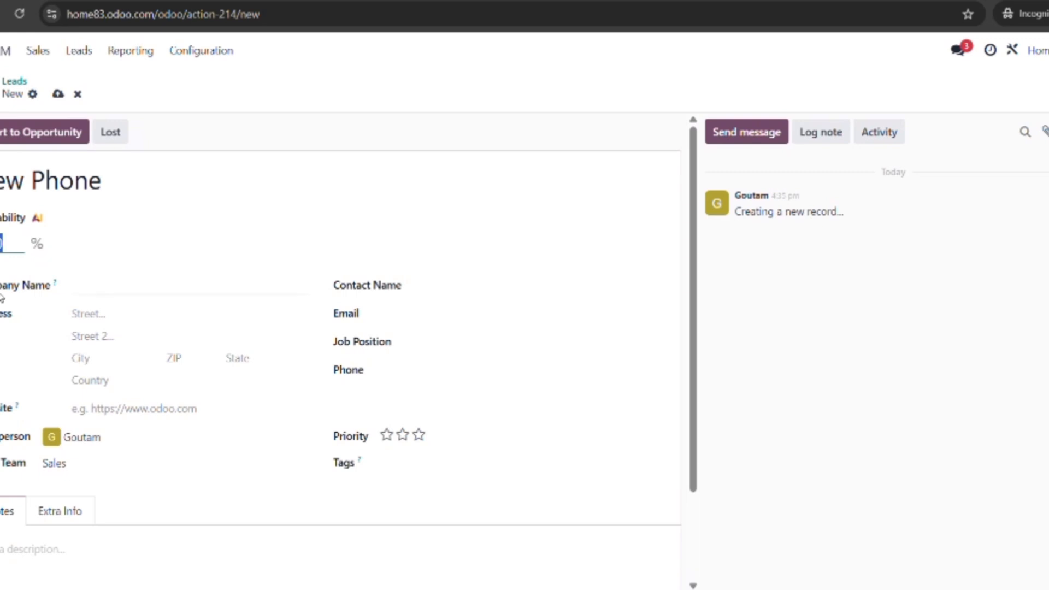
left_click(98, 286)
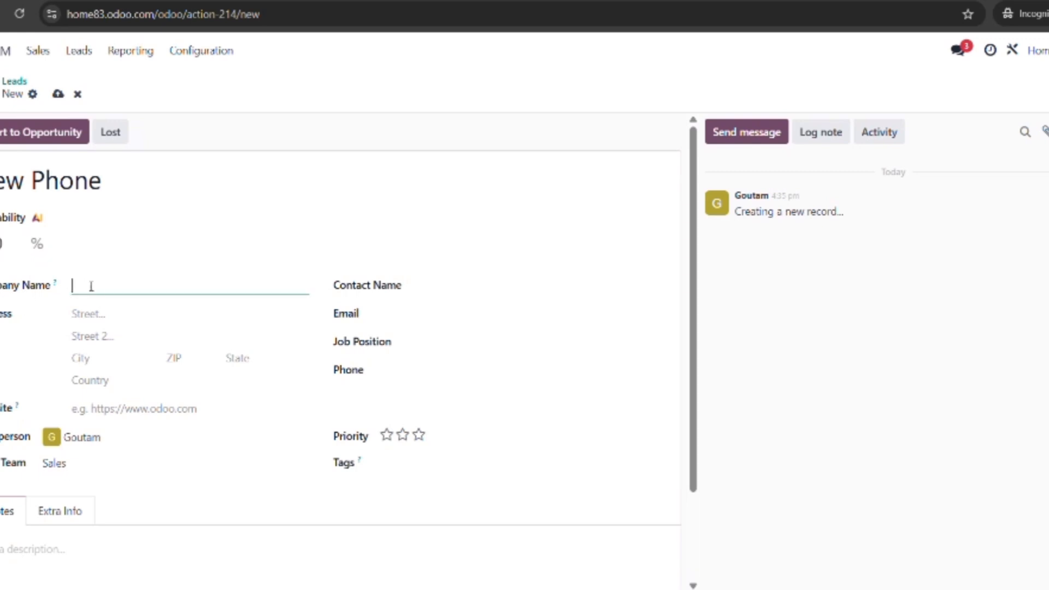
left_click(59, 180)
triple_click(113, 184)
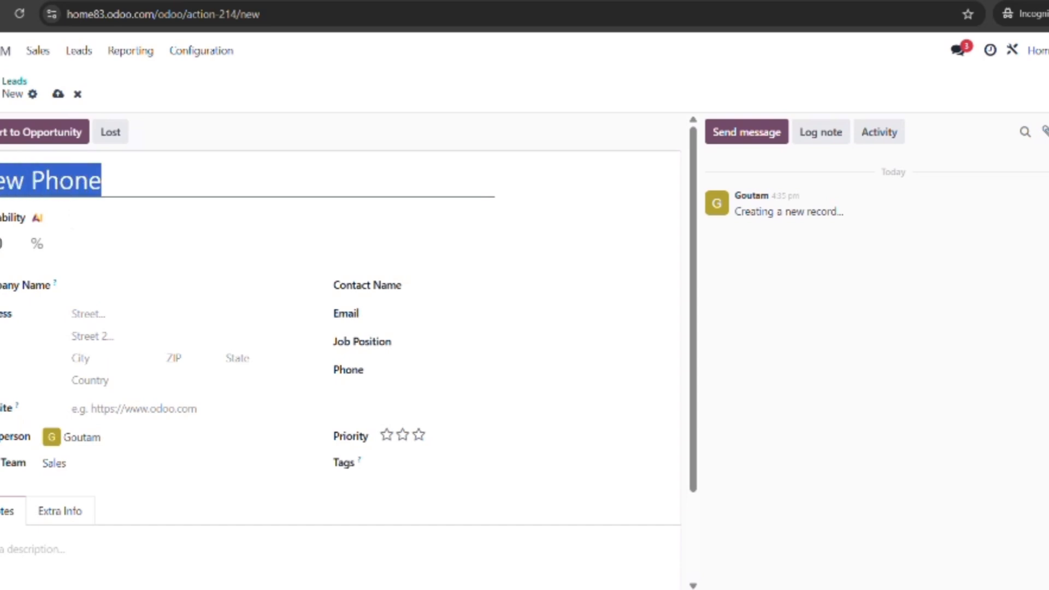
left_click(88, 285)
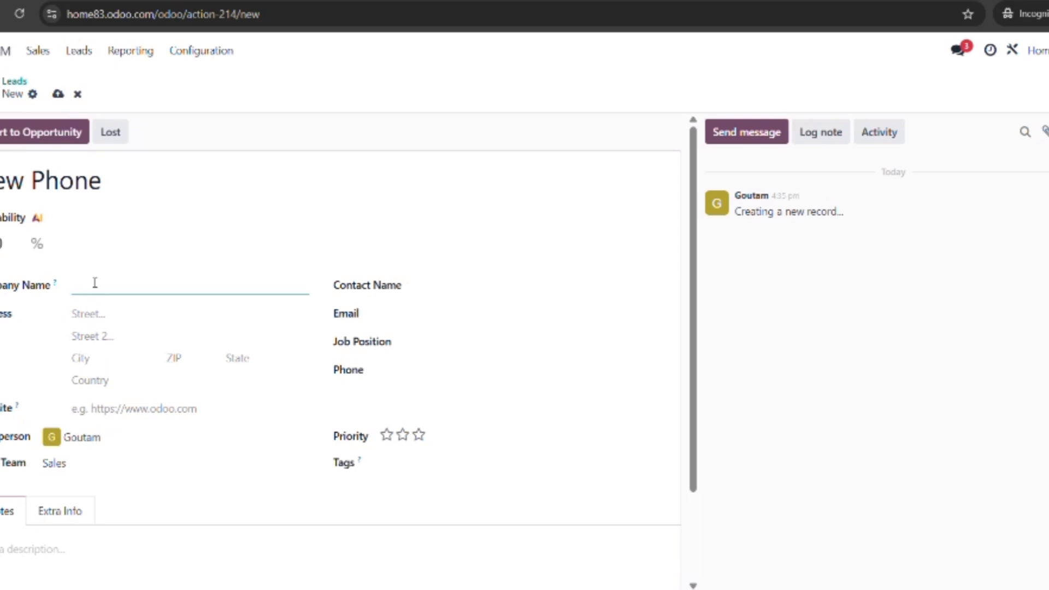
left_click(430, 284)
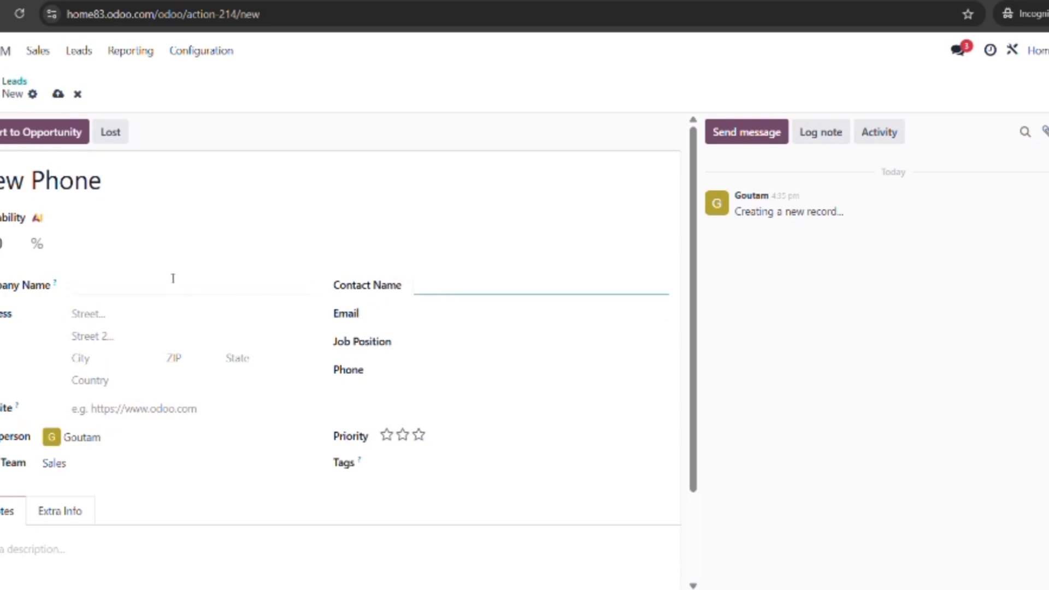
left_click(109, 283)
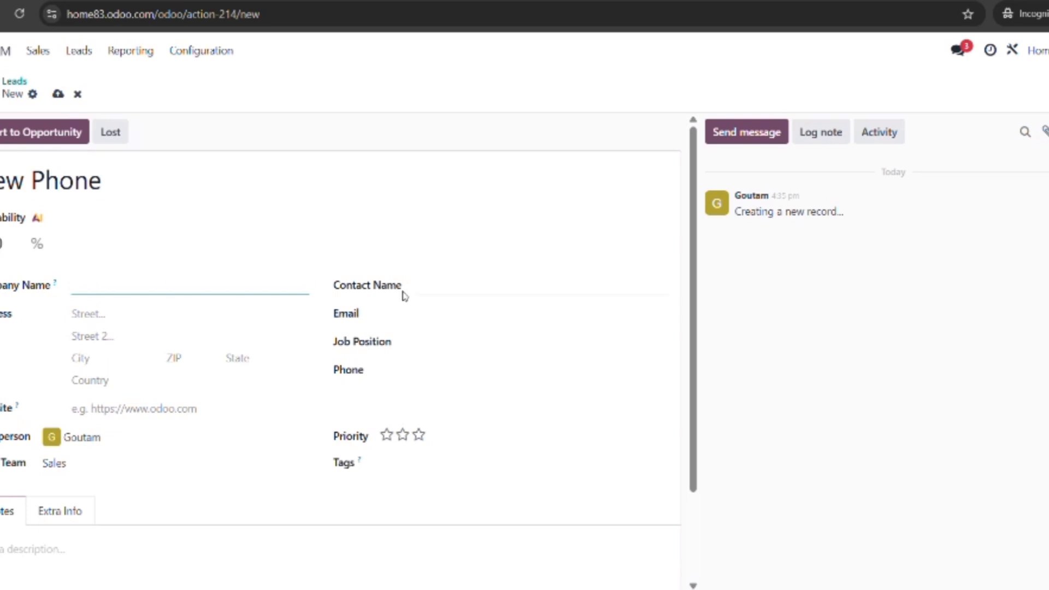
left_click(435, 280)
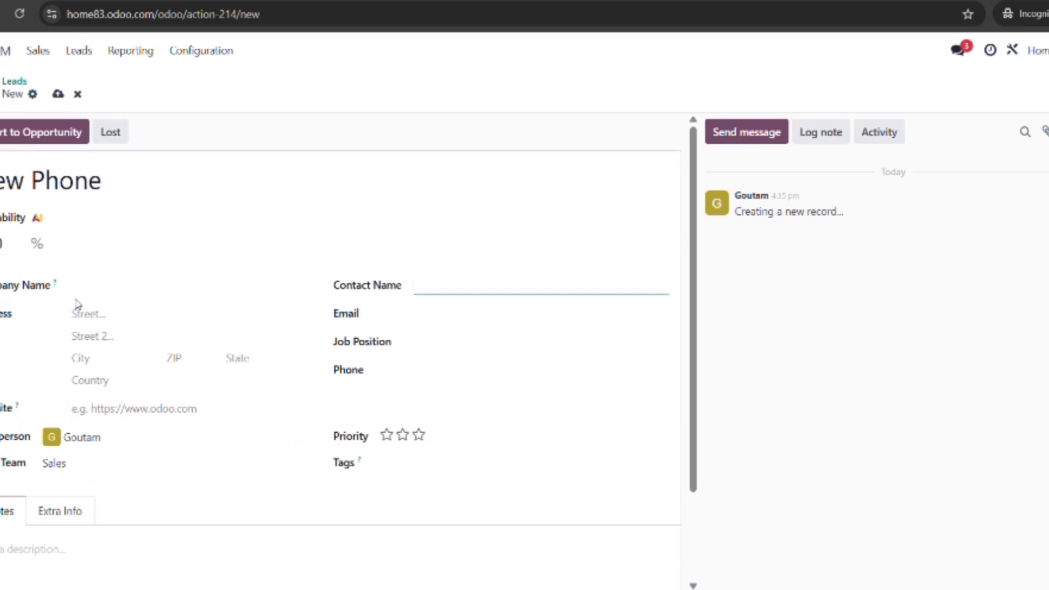
Step: Set the lead's company name to "Vikash Store" and enter the contact's name
left_click(89, 282)
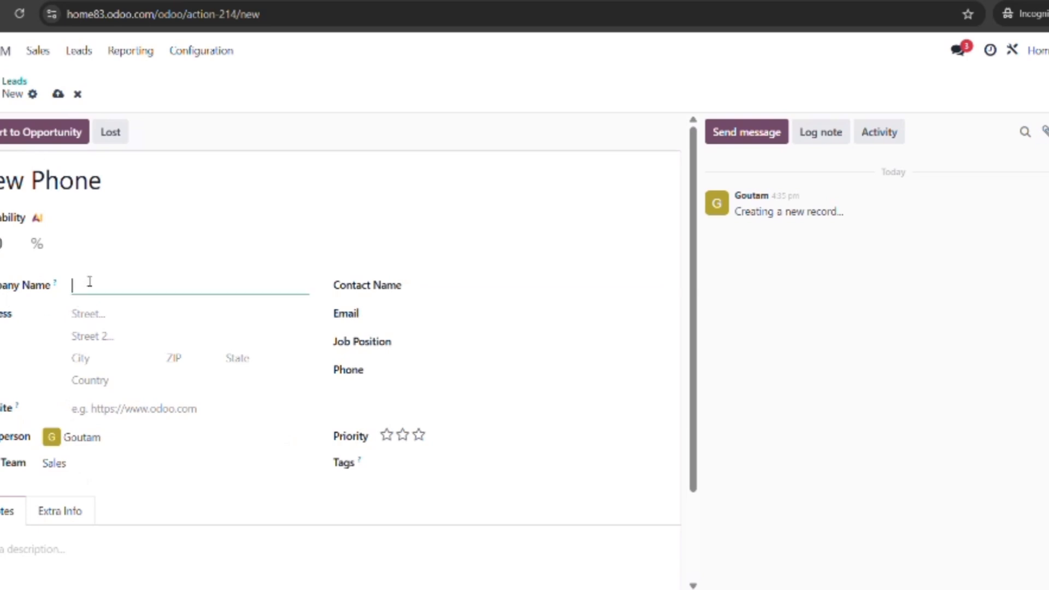
type("Vikash Ston")
left_click(130, 318)
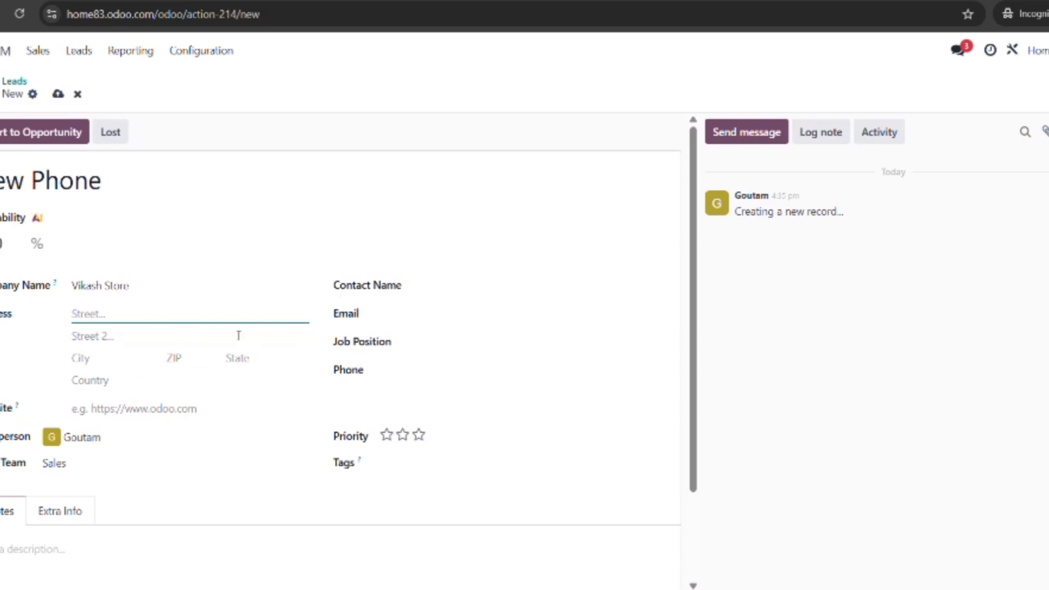
left_click(429, 286)
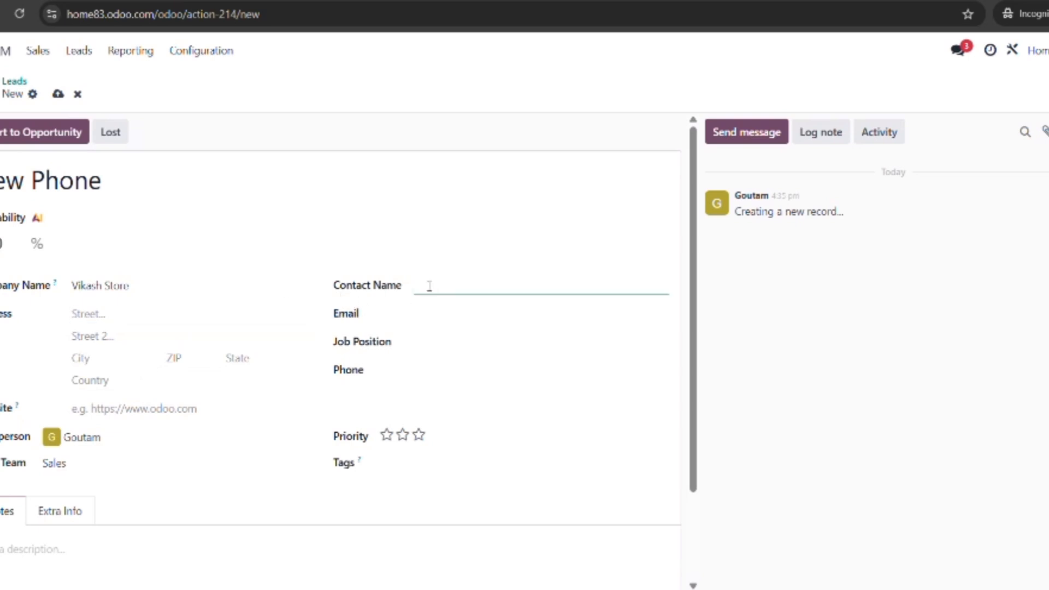
type("Mr Balram")
left_click(178, 408)
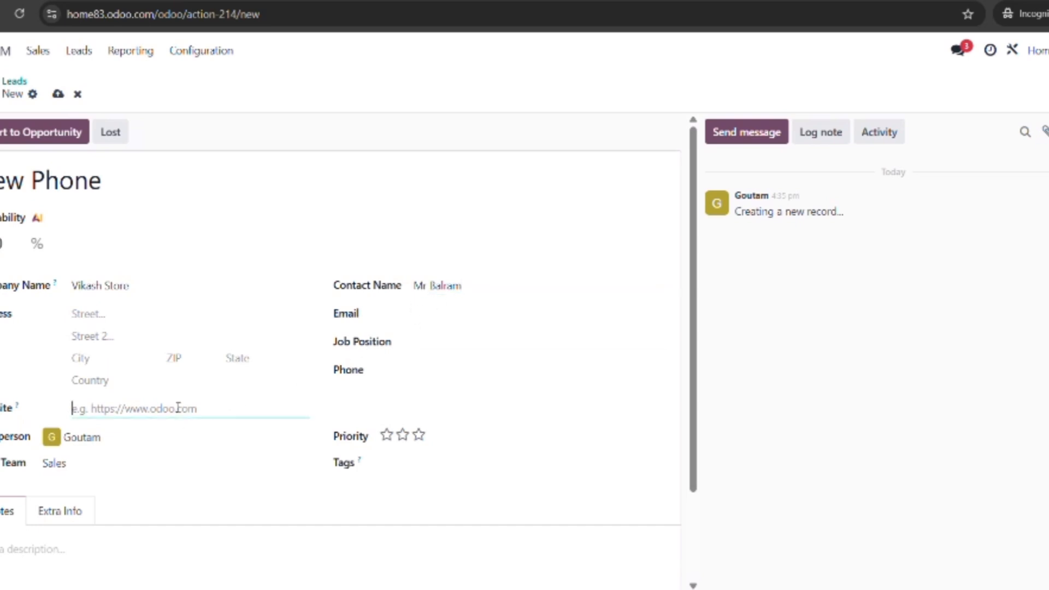
left_click(135, 440)
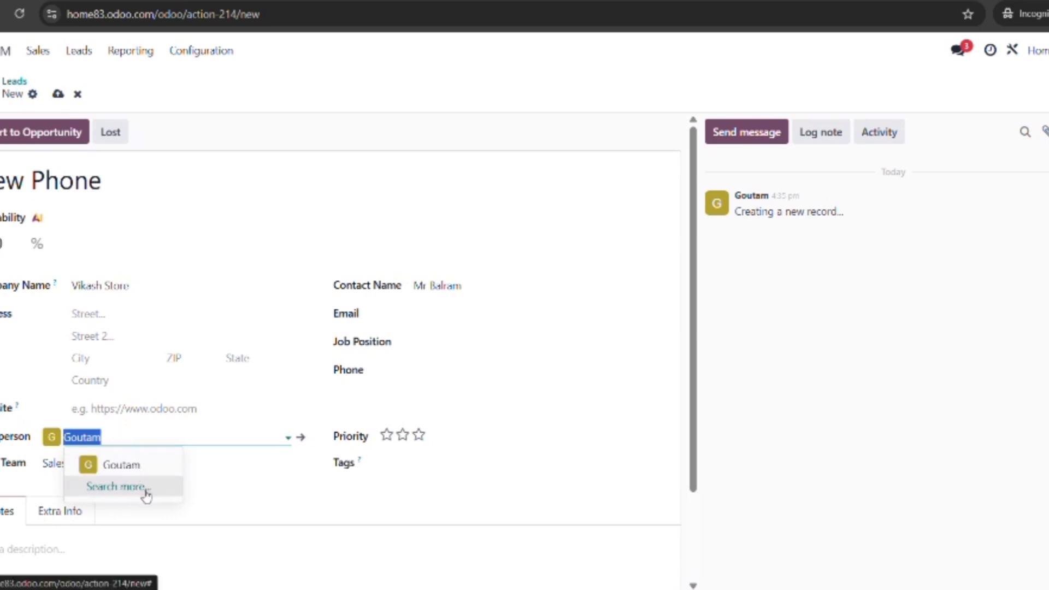
left_click(189, 433)
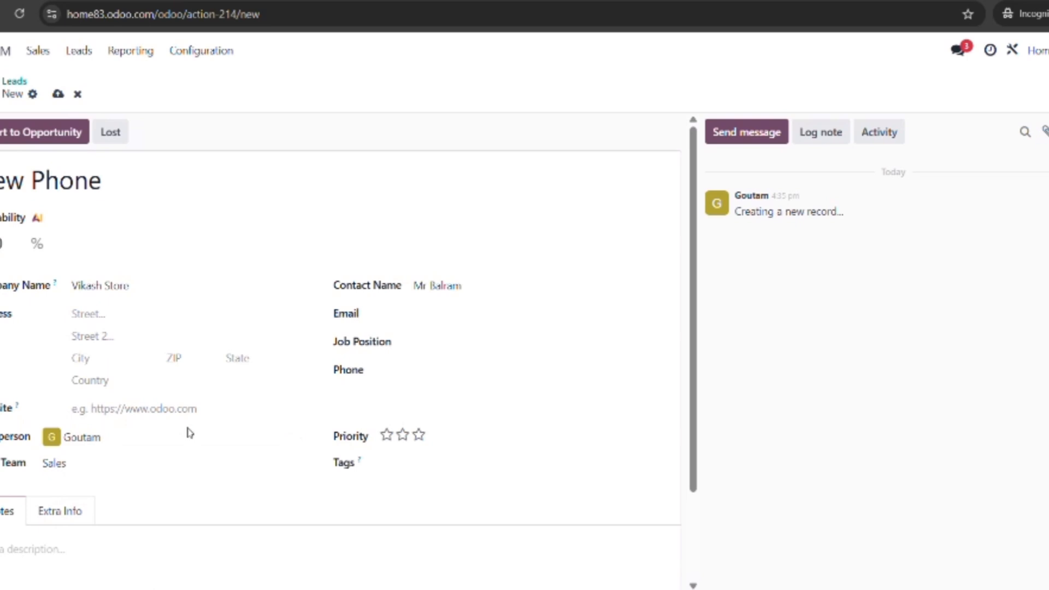
left_click(105, 465)
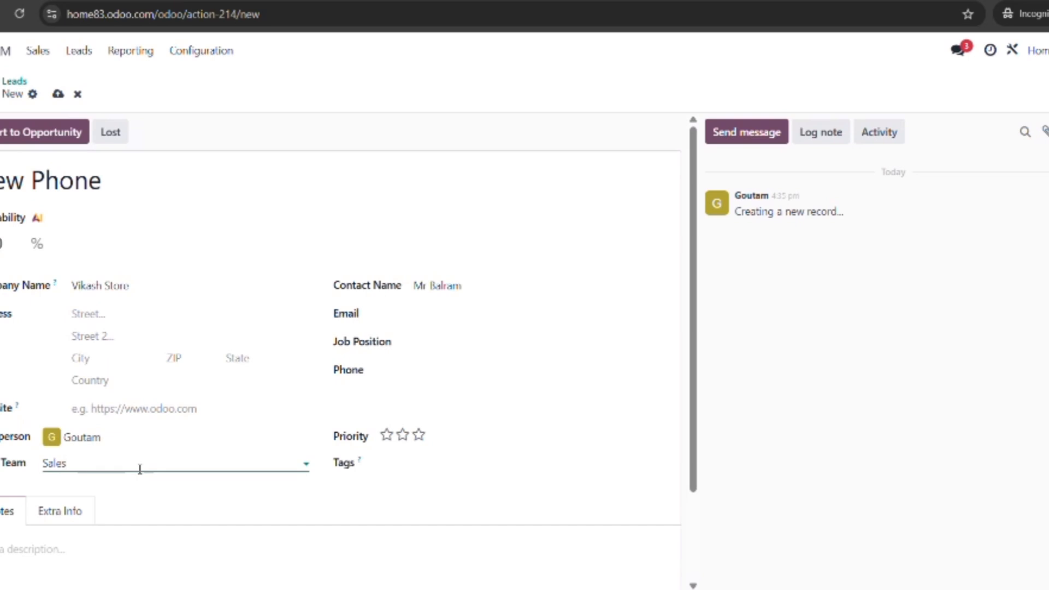
Step: Write in the lead's notes that the contact person was contacted for New Phone and is interested
scroll(120, 491, "down", 2)
left_click(35, 435)
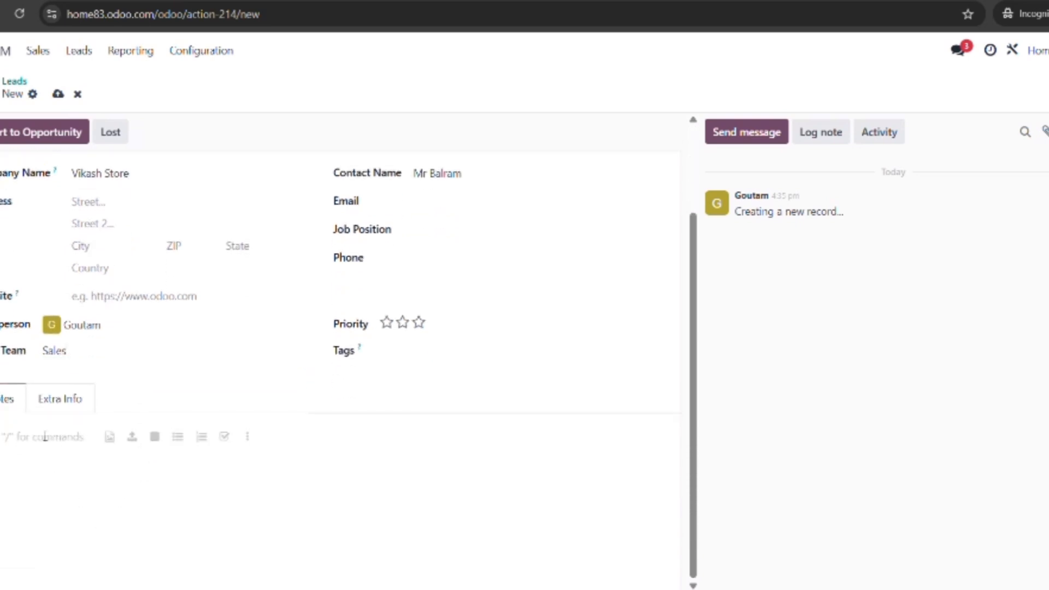
type("H")
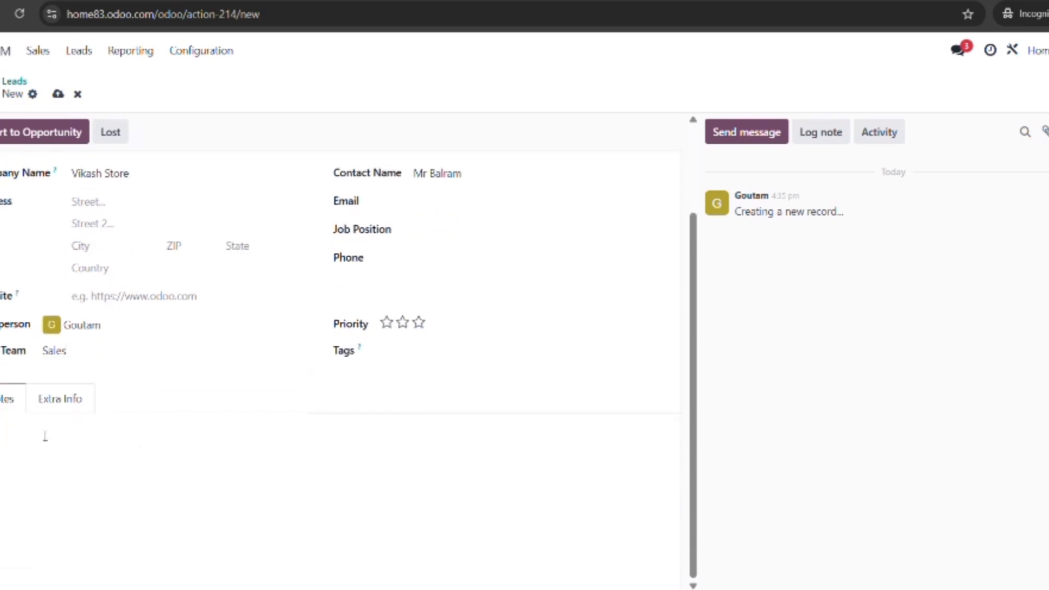
type("e")
type(" con")
type("f")
type("a")
type("cted")
type(" to")
type(" Mr Bal")
type("ra")
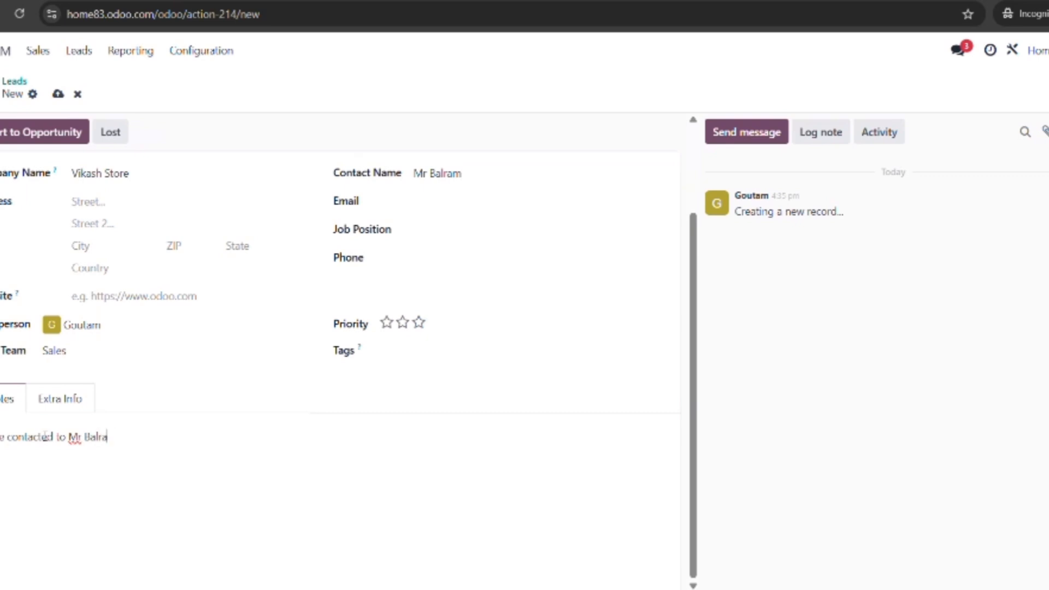
type("m for New Phone and He i")
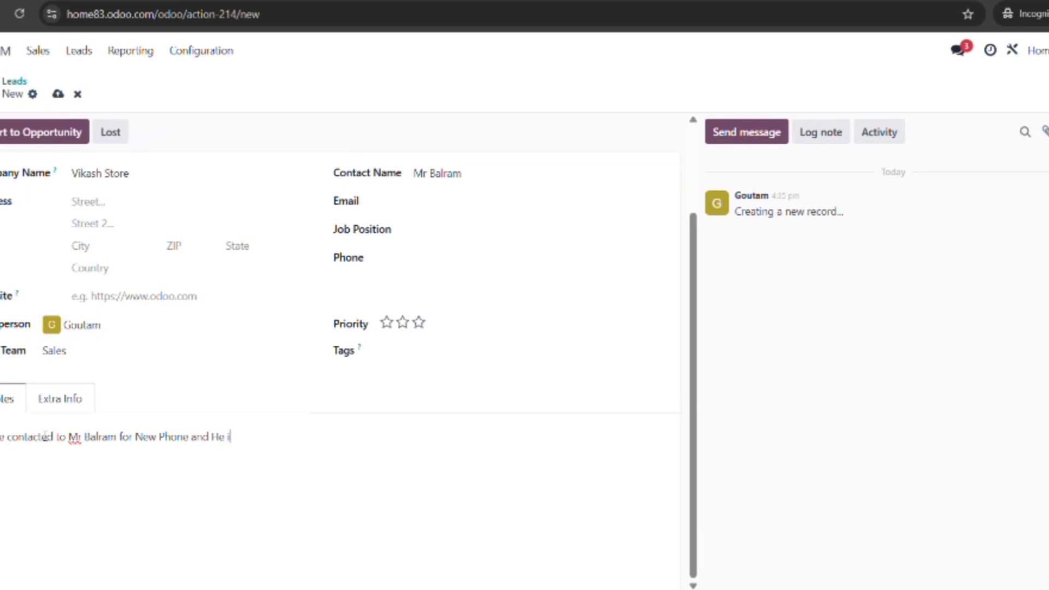
type("s interested.")
left_click(8, 437)
left_click_drag(8, 437, 290, 437)
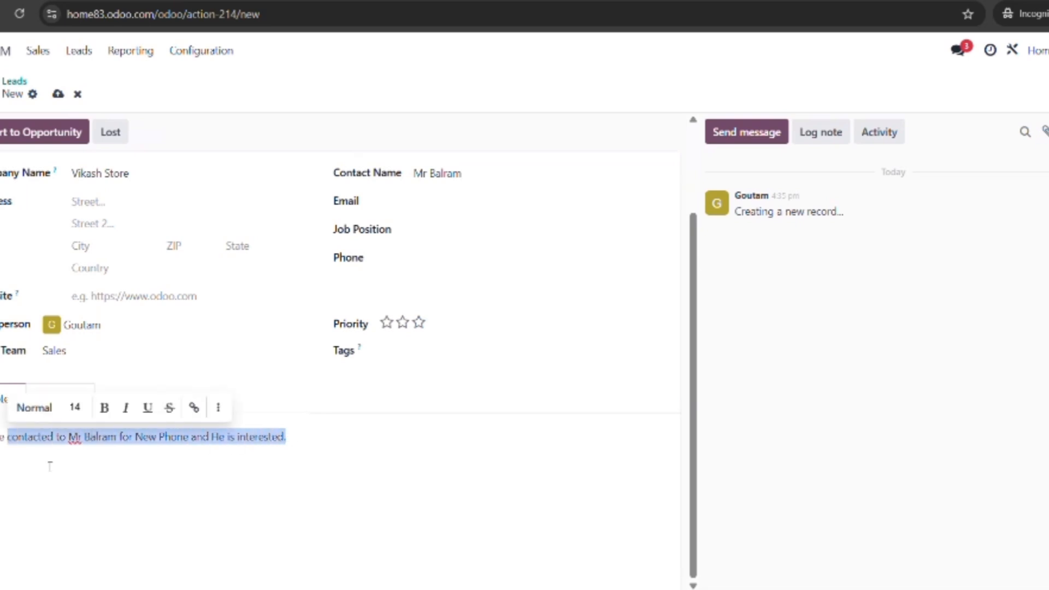
left_click(60, 441)
Step: Review the marketing and analysis fields in the lead's extra information, and return to its notes
left_click(64, 401)
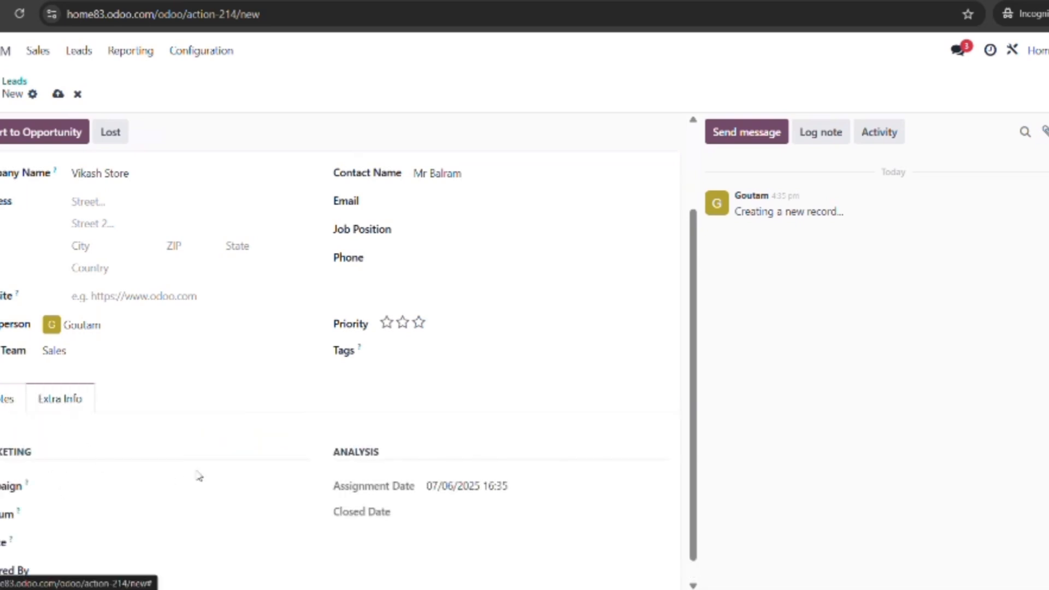
scroll(204, 479, "down", 1)
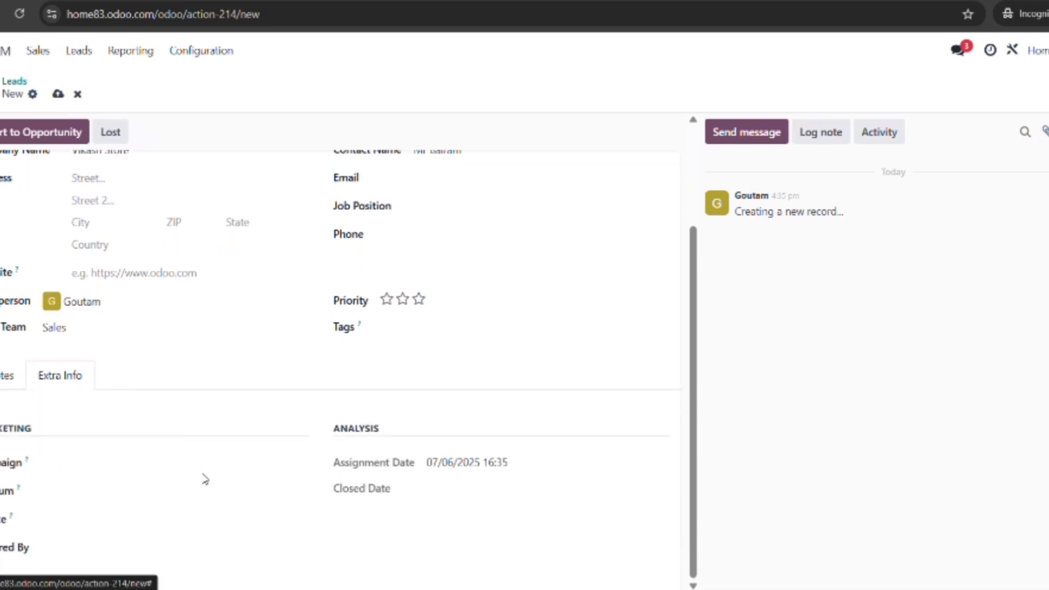
left_click(5, 377)
left_click(325, 444)
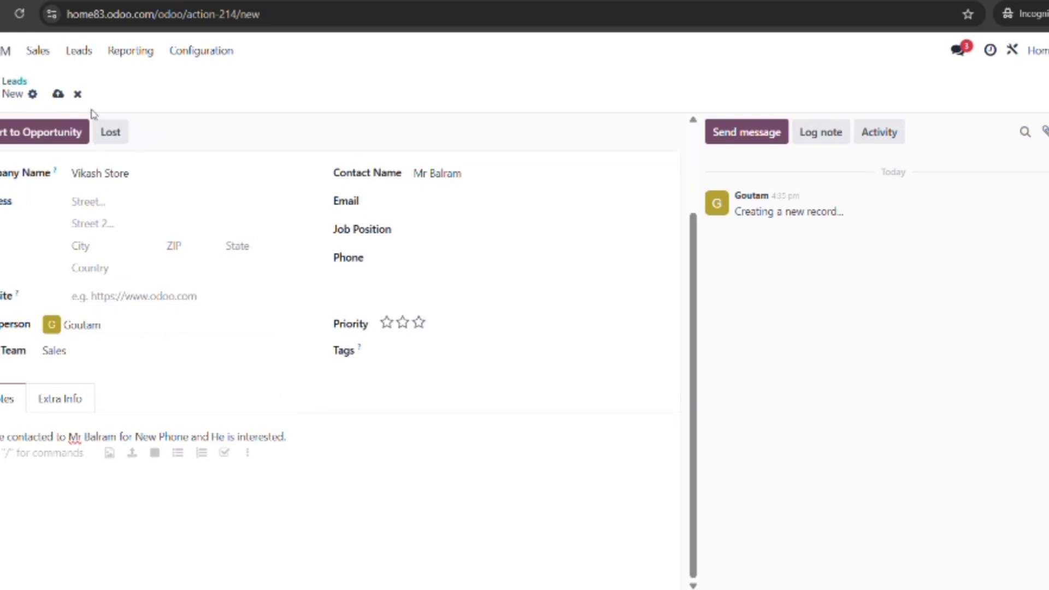
Step: Save the new lead by returning to the Leads list, and reopen the "New Phone" lead
left_click(80, 55)
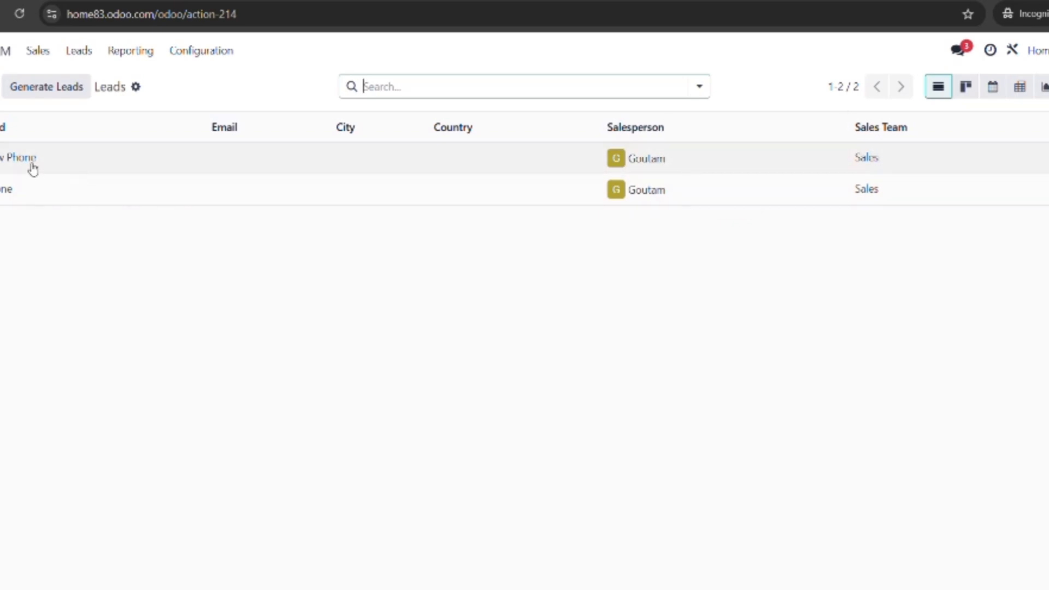
left_click(95, 162)
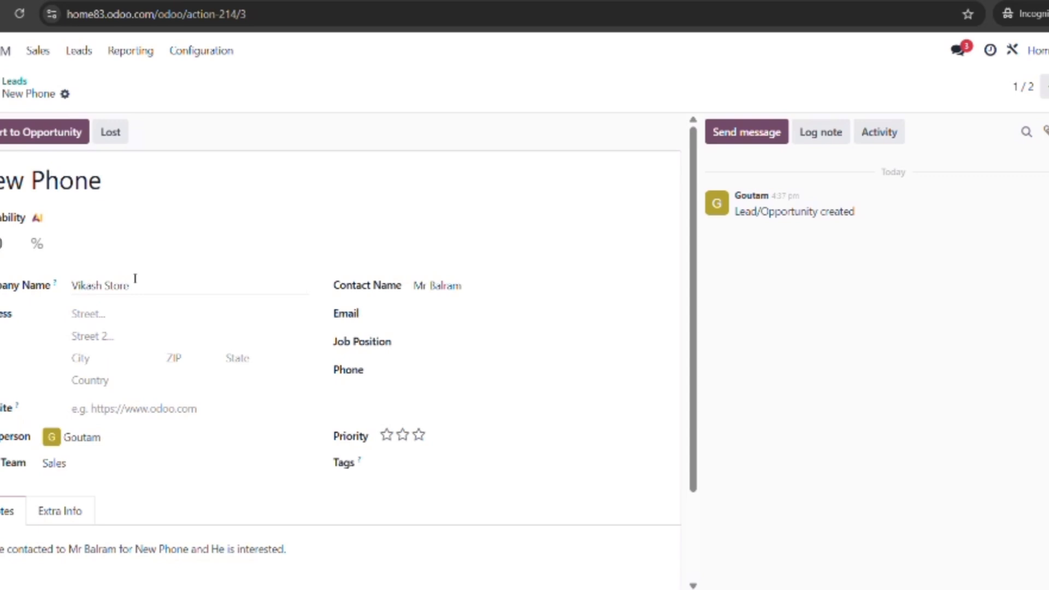
Step: Review the lead's options for converting to an opportunity and its available lost reasons, leaving both dialogs without applying anything
left_click(33, 134)
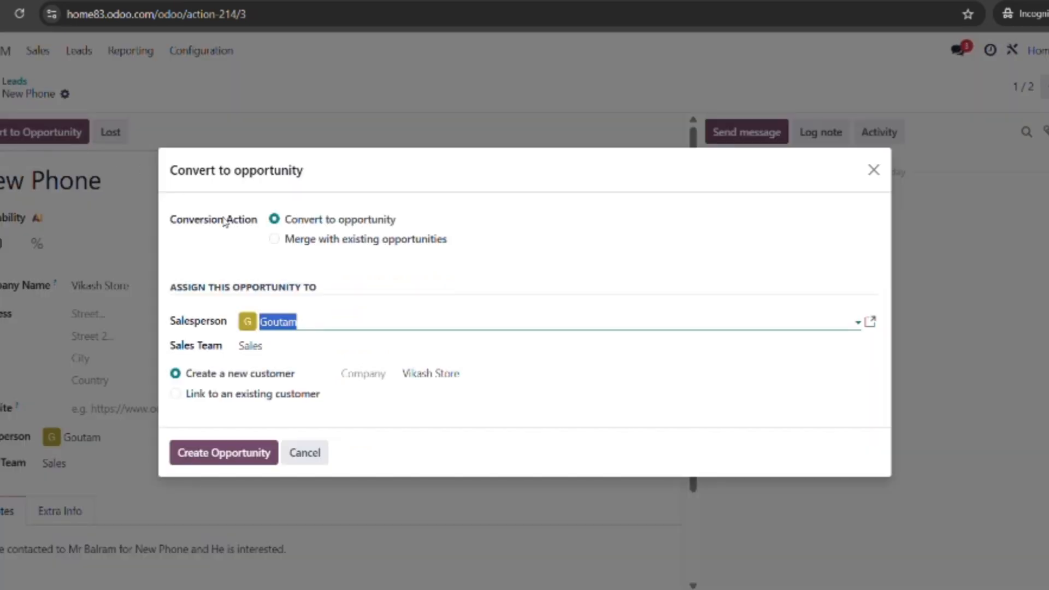
left_click(873, 170)
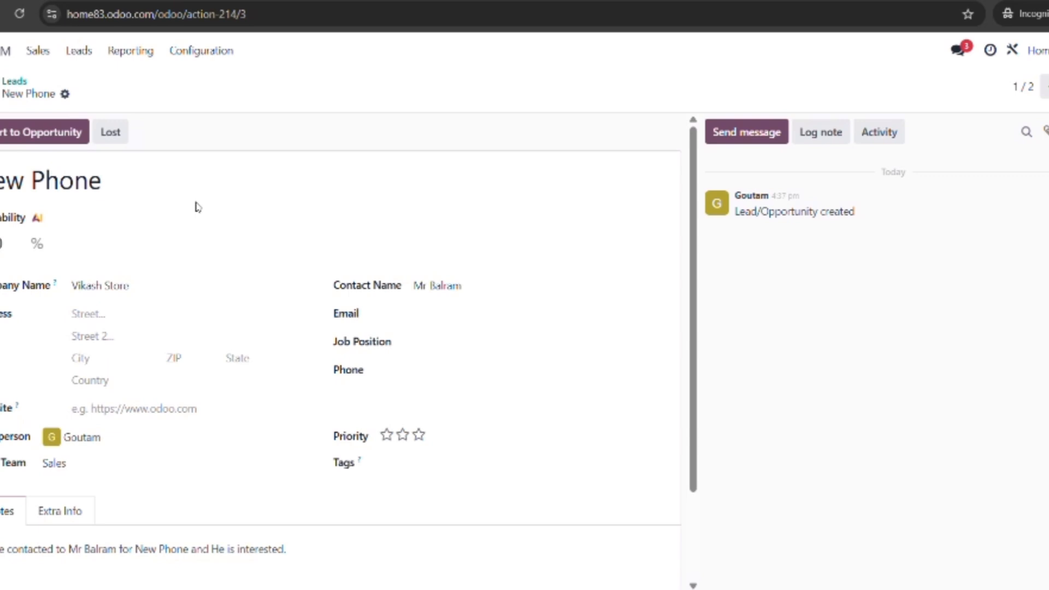
left_click(115, 135)
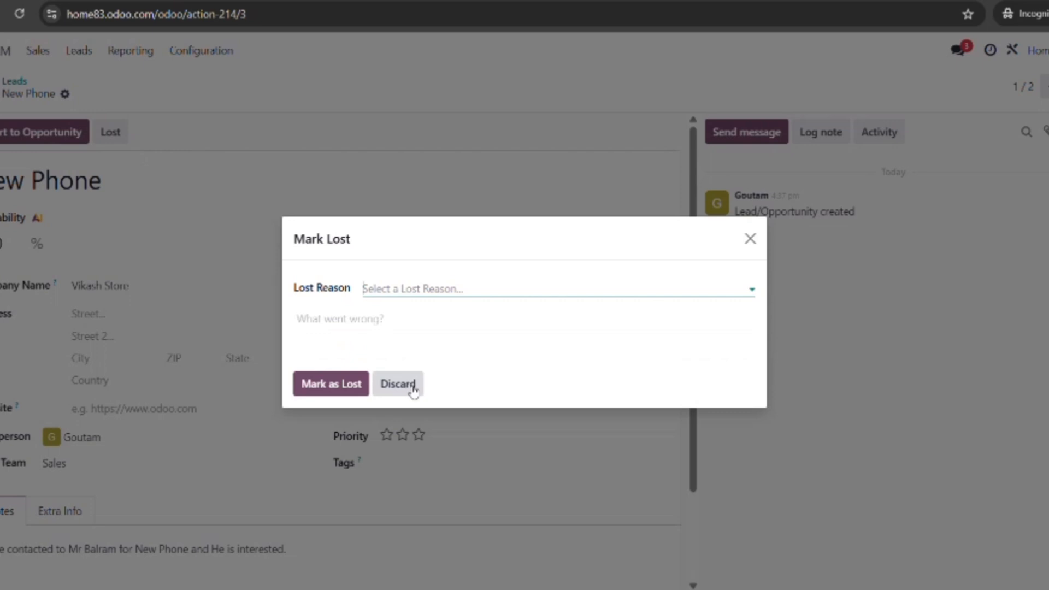
left_click(398, 382)
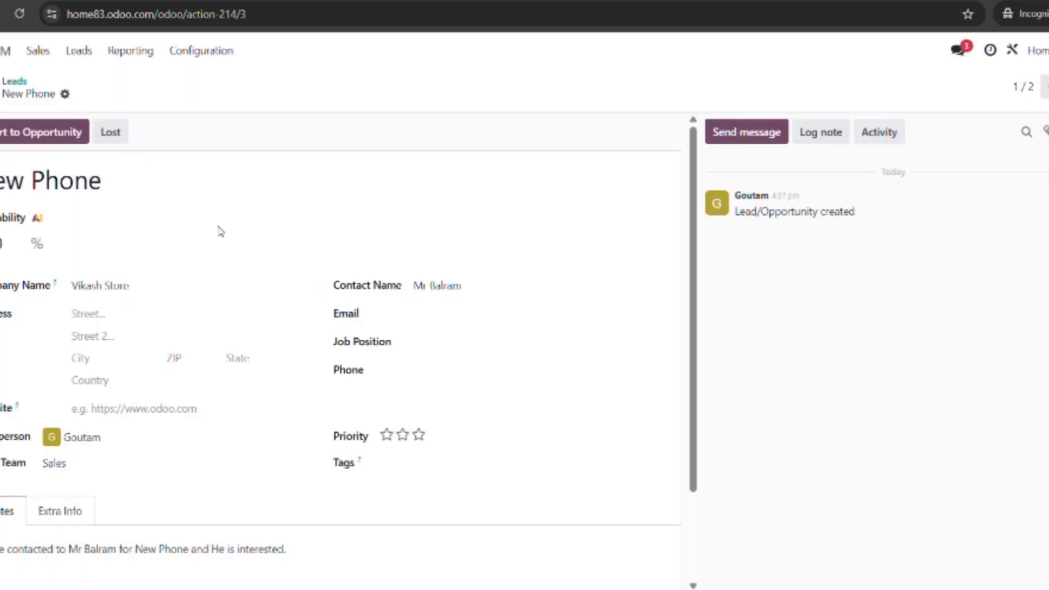
left_click(113, 132)
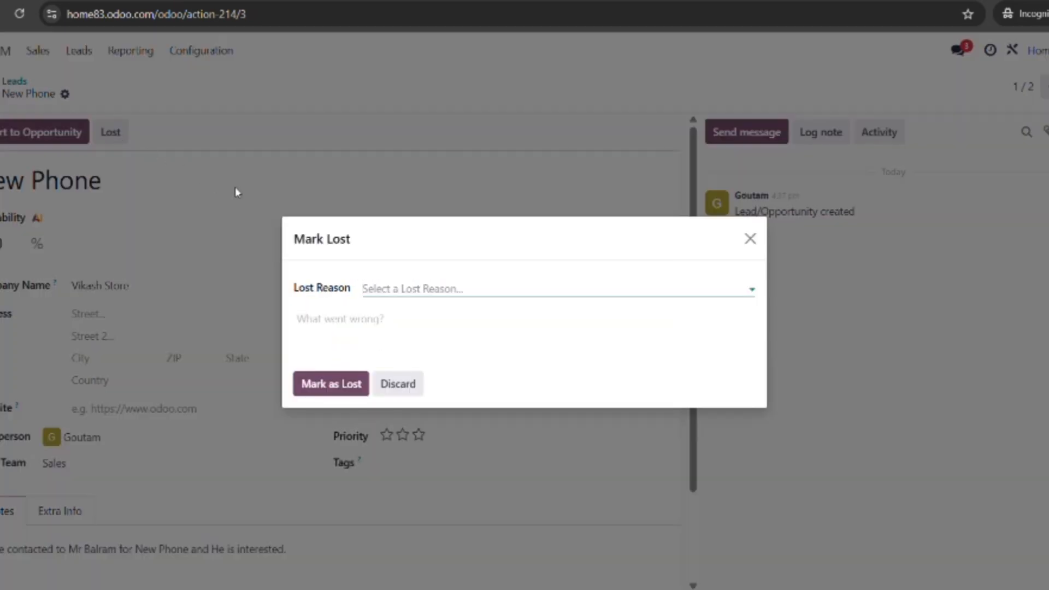
left_click(385, 287)
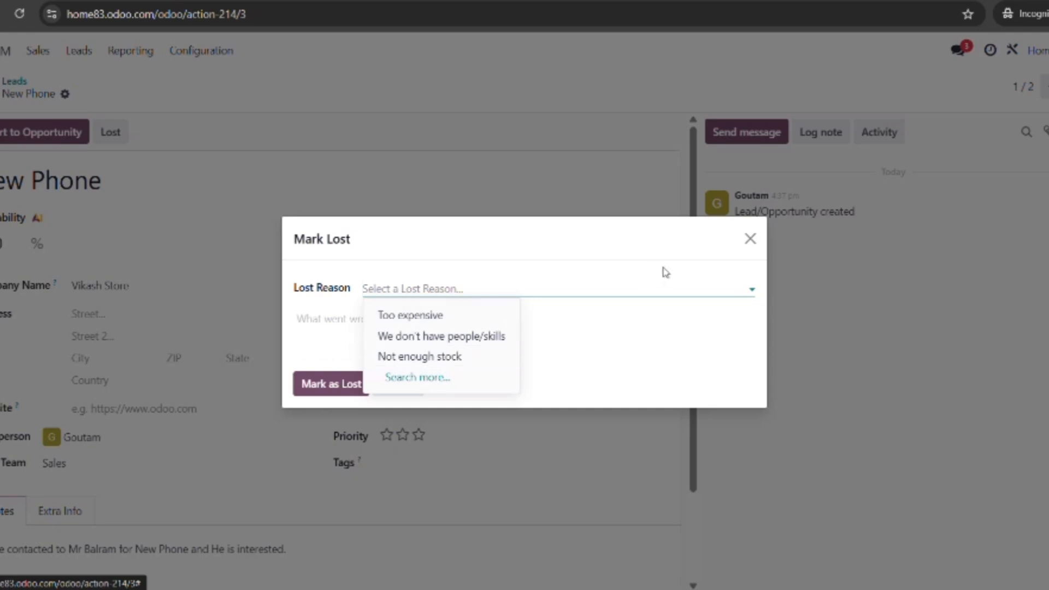
left_click(751, 241)
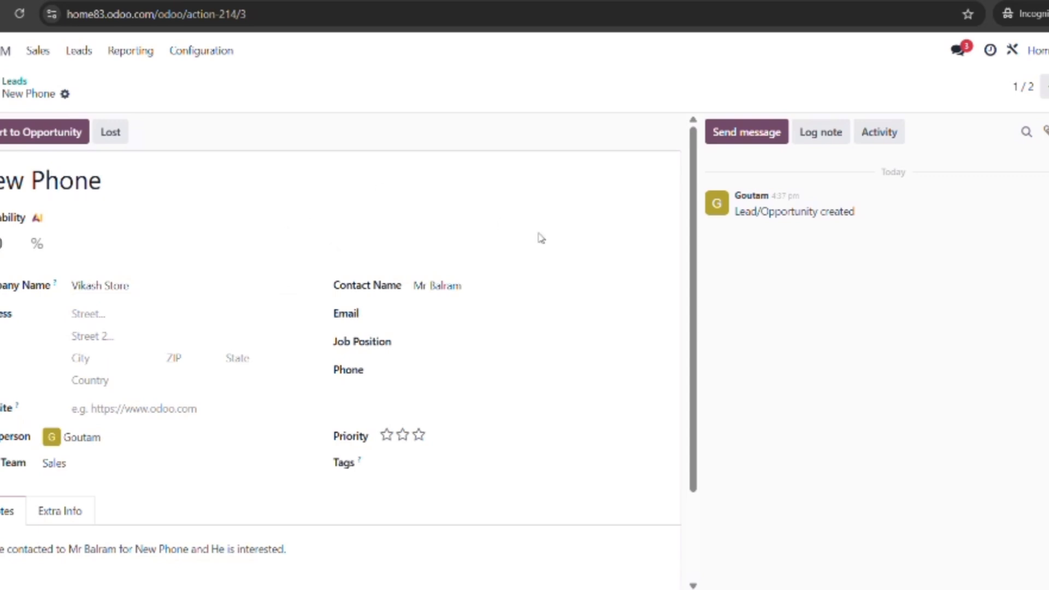
Step: Look at the lead's message composer, internal note composer and activity scheduling form
left_click(771, 138)
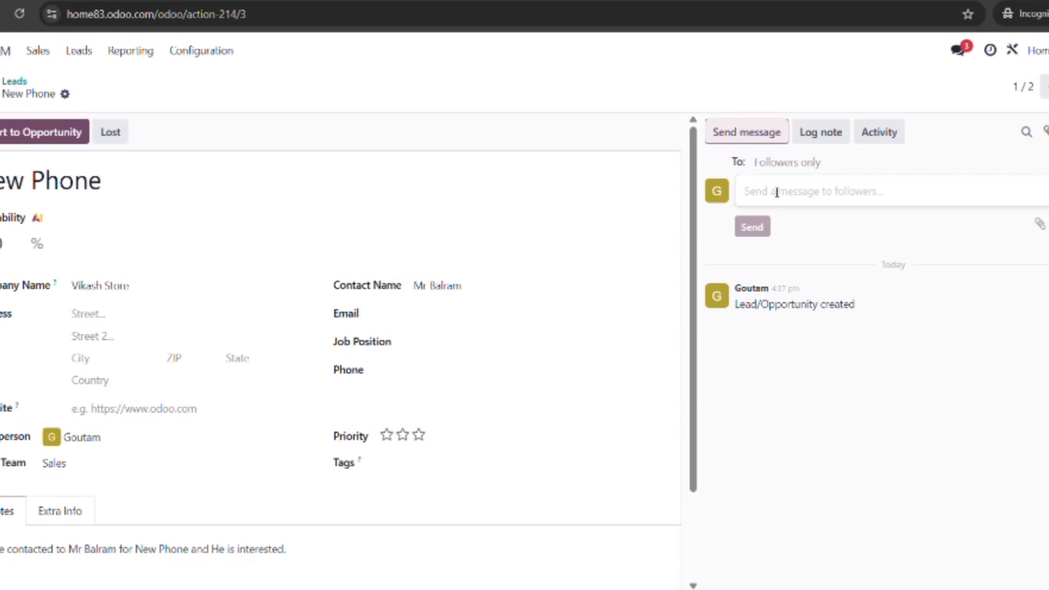
left_click(827, 139)
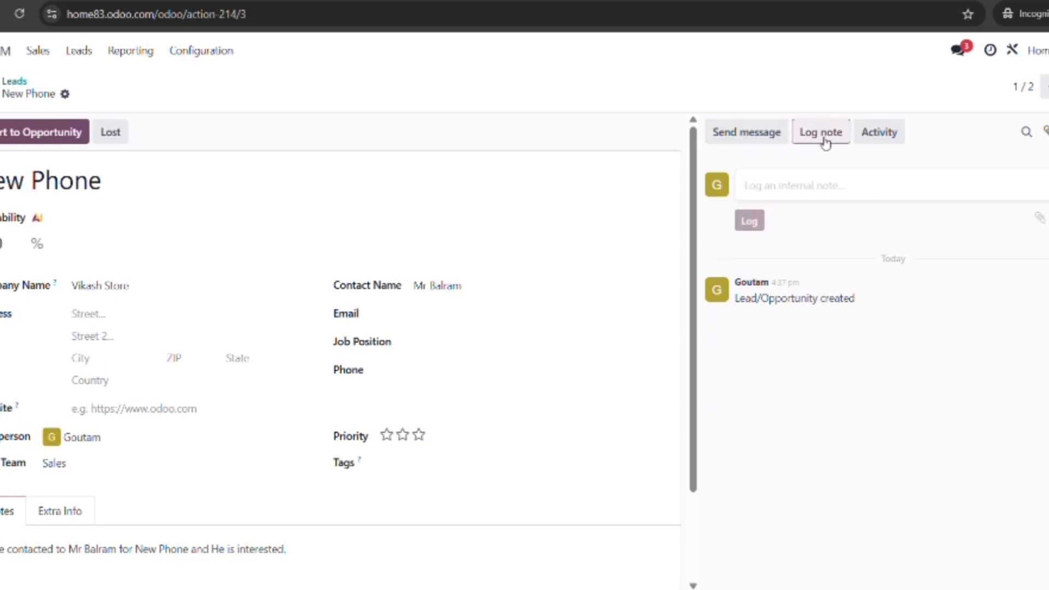
left_click(880, 131)
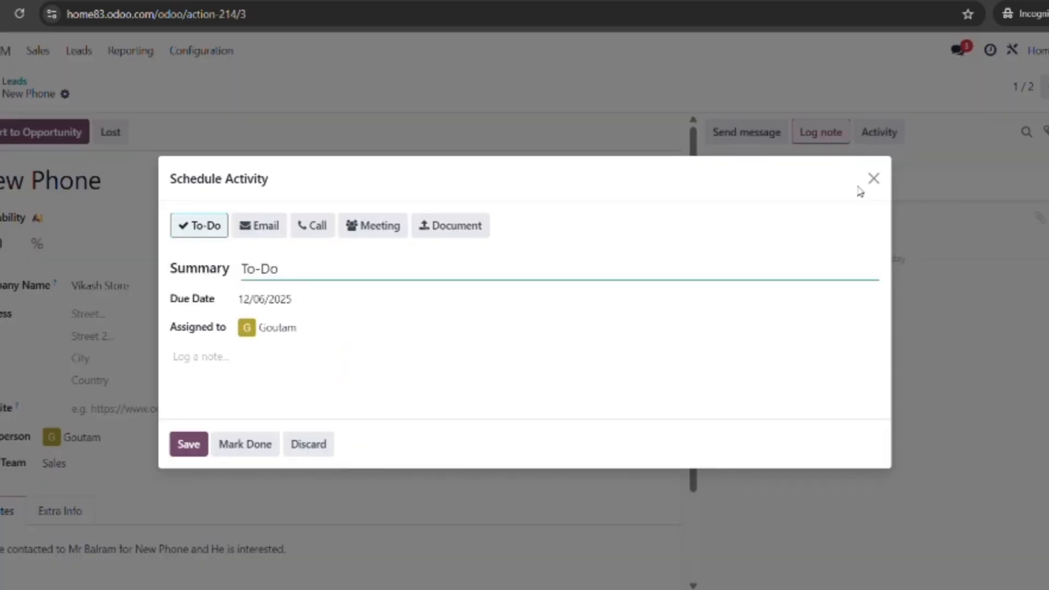
left_click(873, 179)
Step: Open a new scheduled activity for the lead and examine the fields of the To-Do and Email types
left_click(880, 135)
left_click_drag(171, 178, 277, 178)
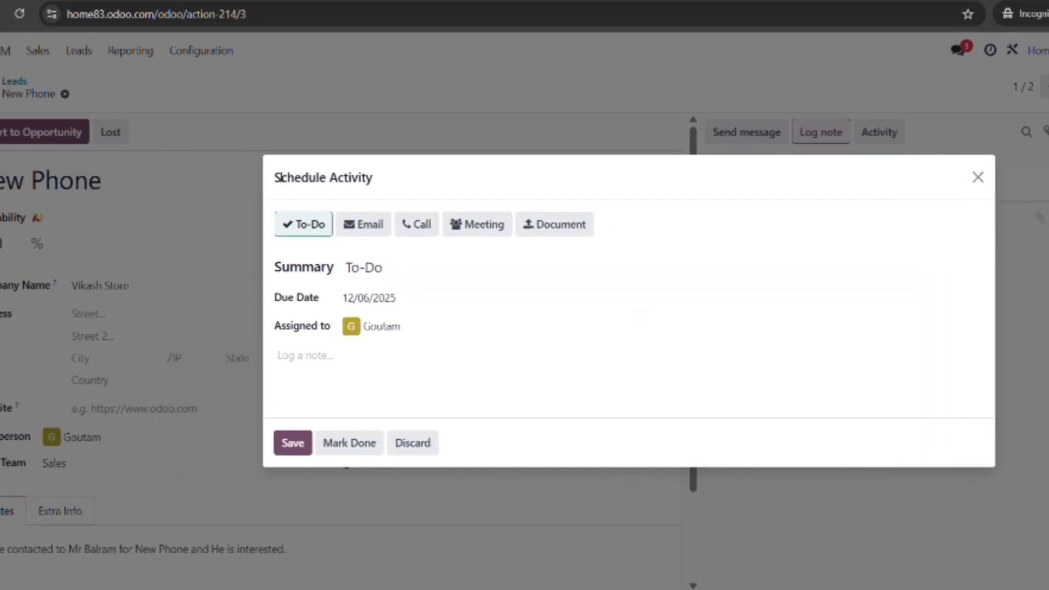
left_click_drag(445, 182, 435, 168)
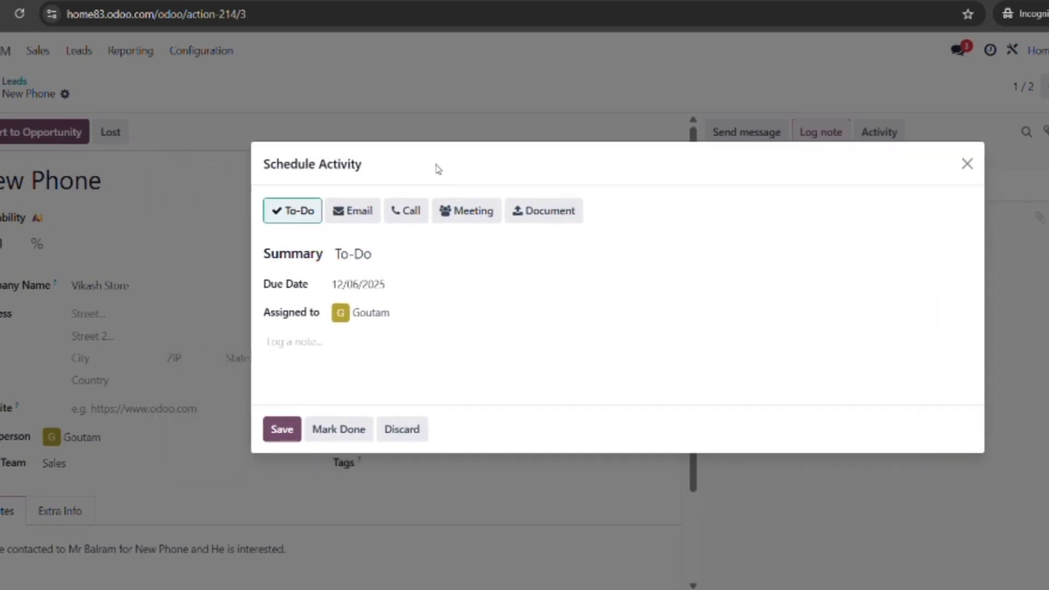
left_click(391, 256)
left_click_drag(390, 255, 349, 254)
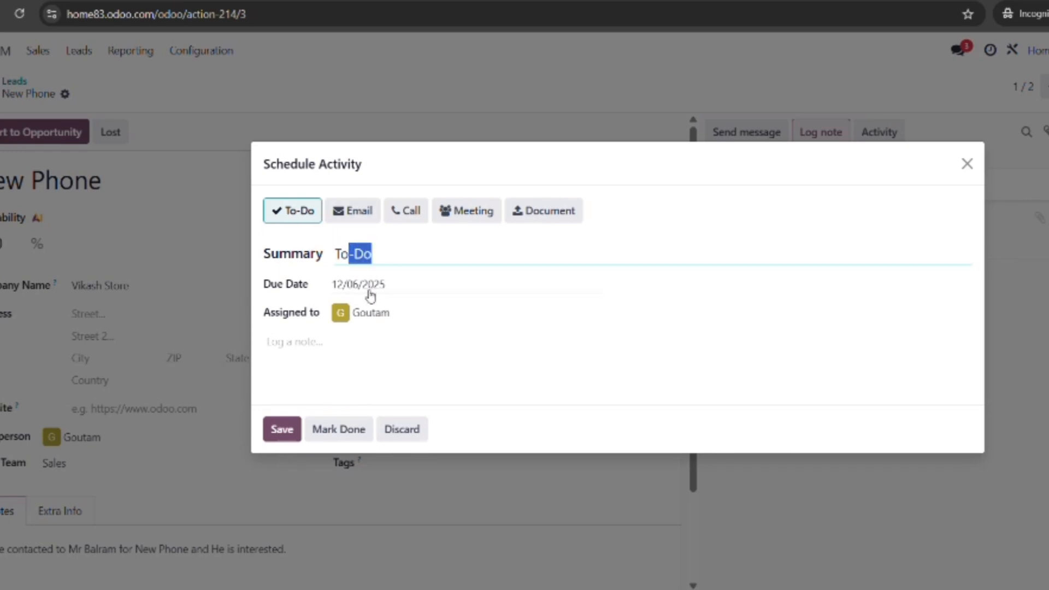
left_click(255, 340)
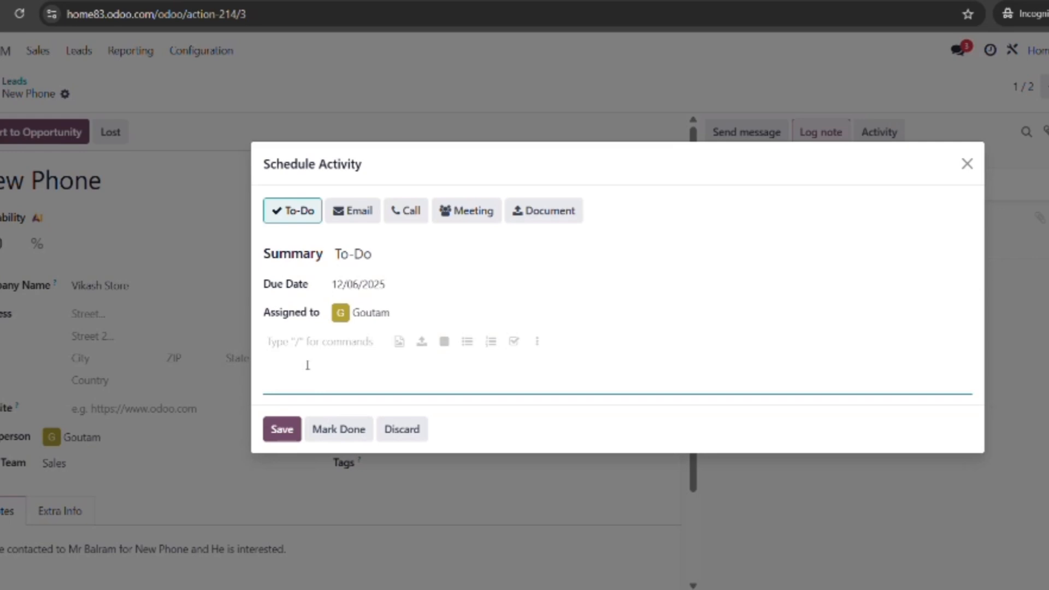
left_click(363, 213)
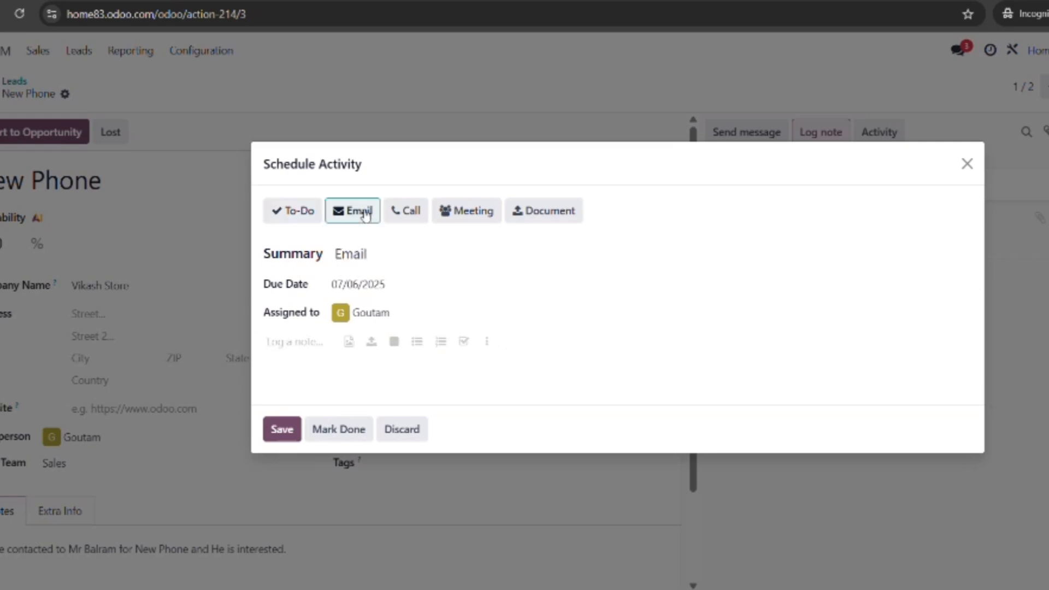
left_click(380, 259)
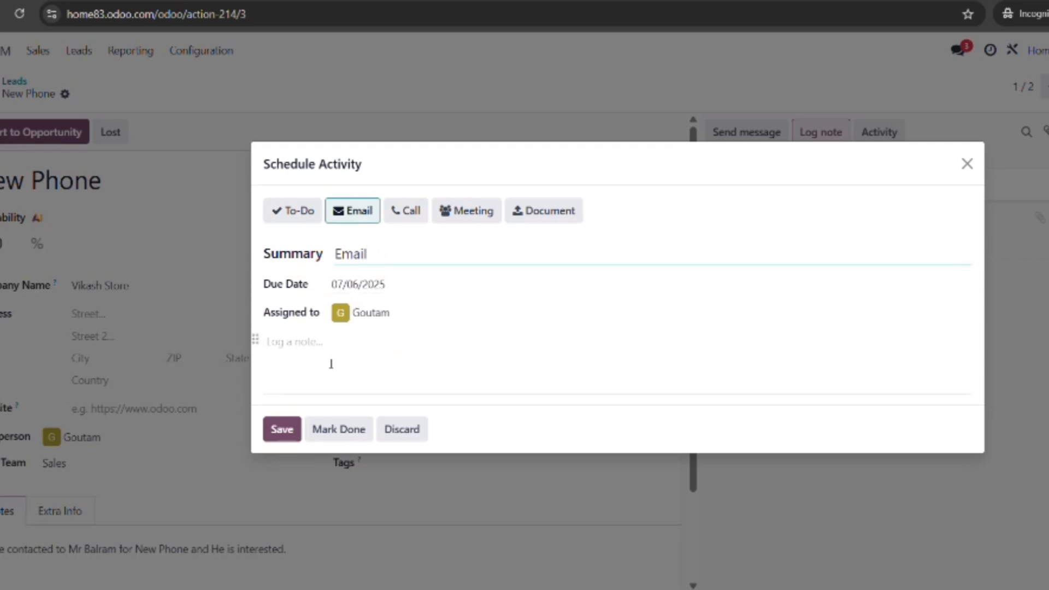
Step: Schedule a Call activity for the lead with the note "I need to call to Him for Followup"
left_click(414, 213)
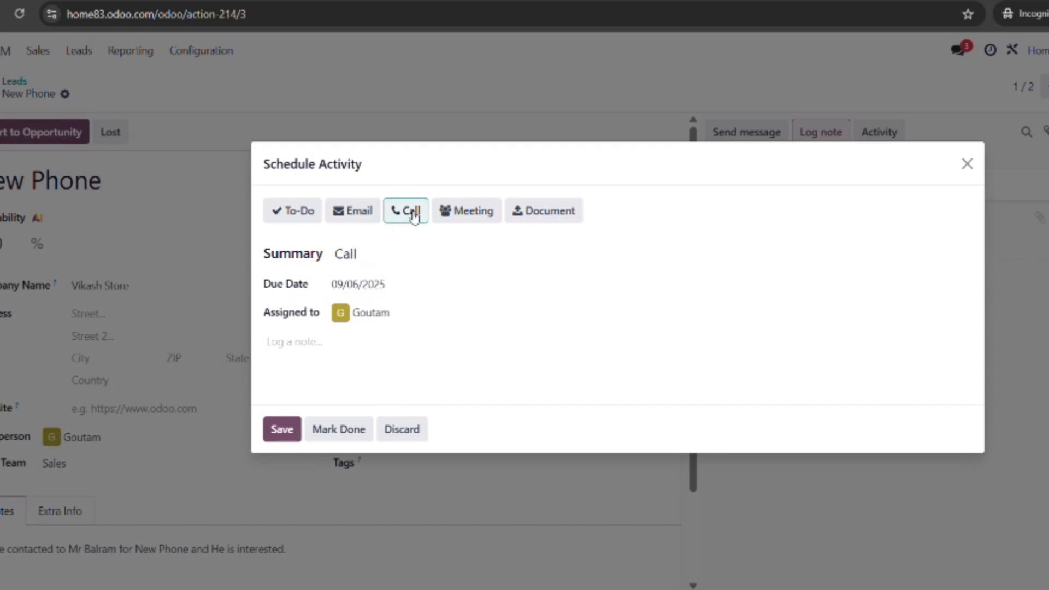
left_click(378, 259)
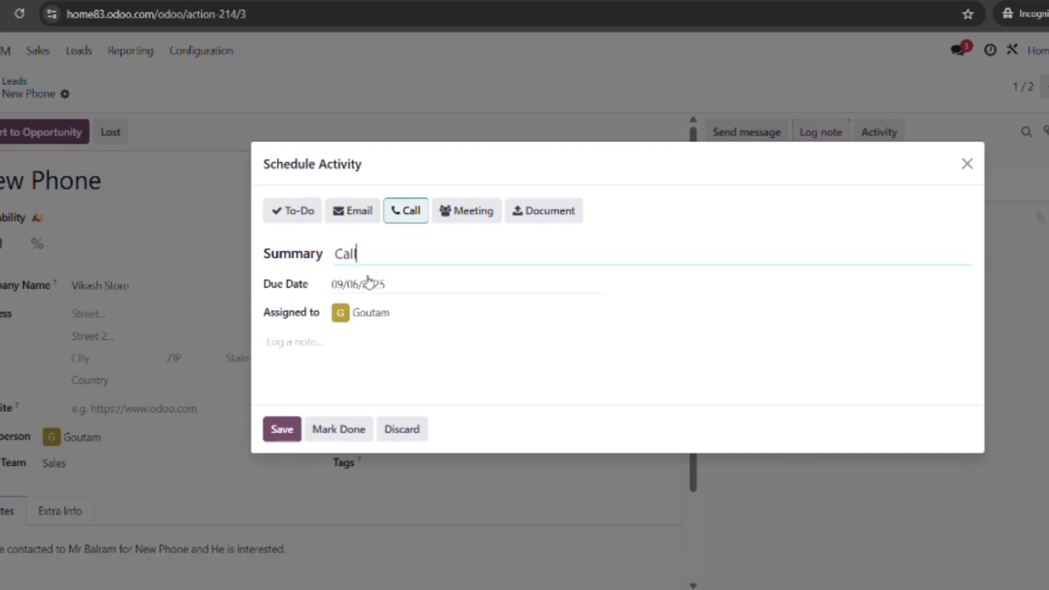
left_click(331, 341)
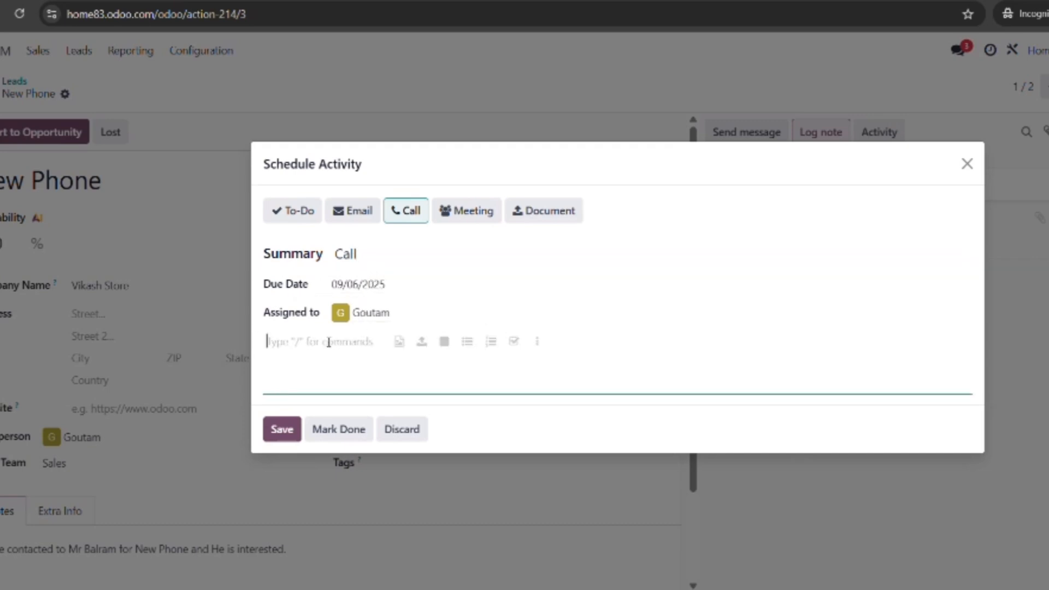
type("I need to")
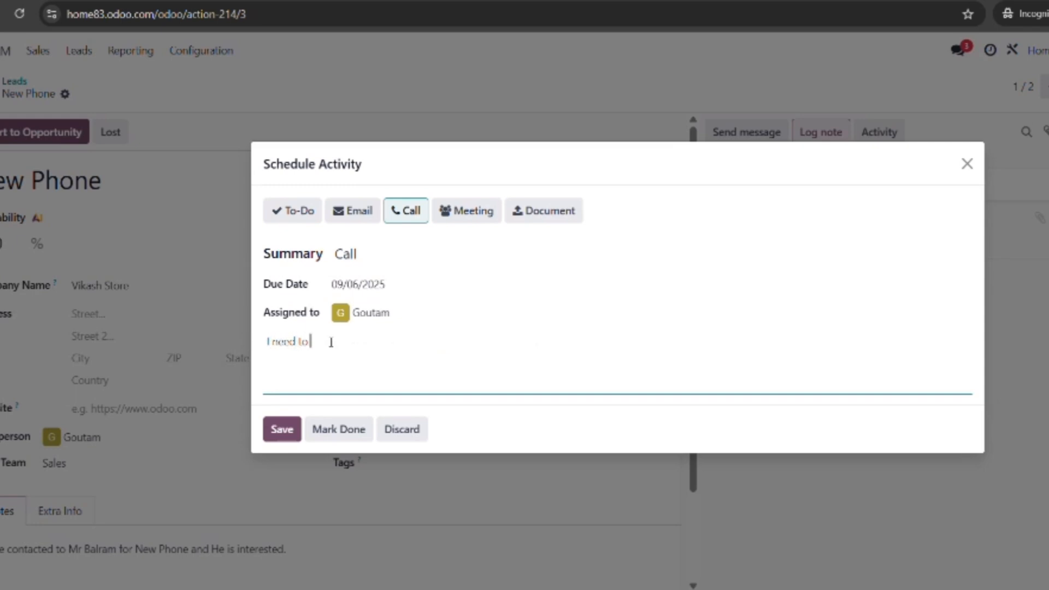
type(" call to Him for Followup")
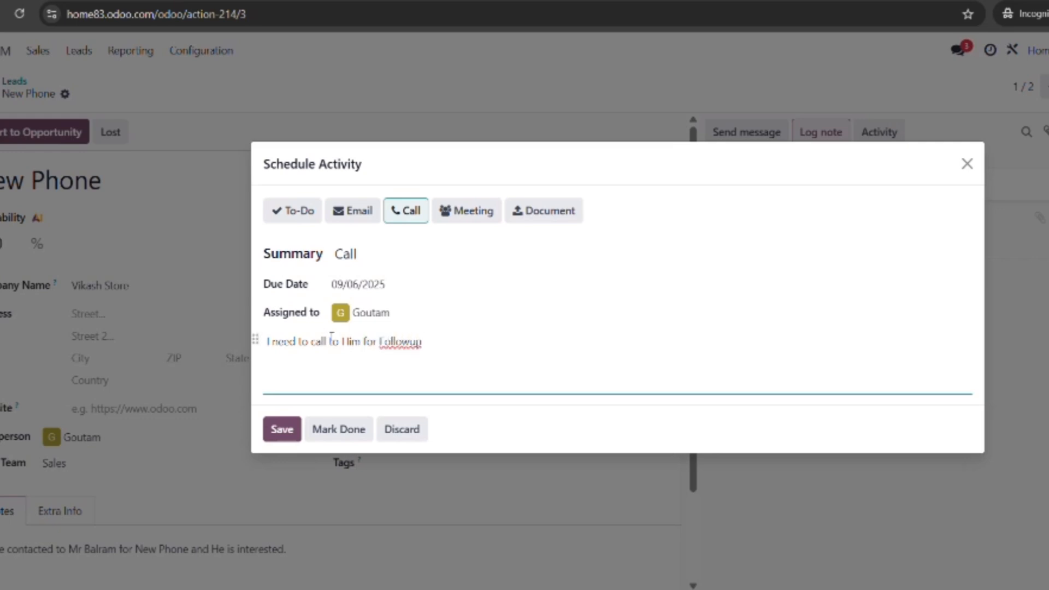
left_click(281, 430)
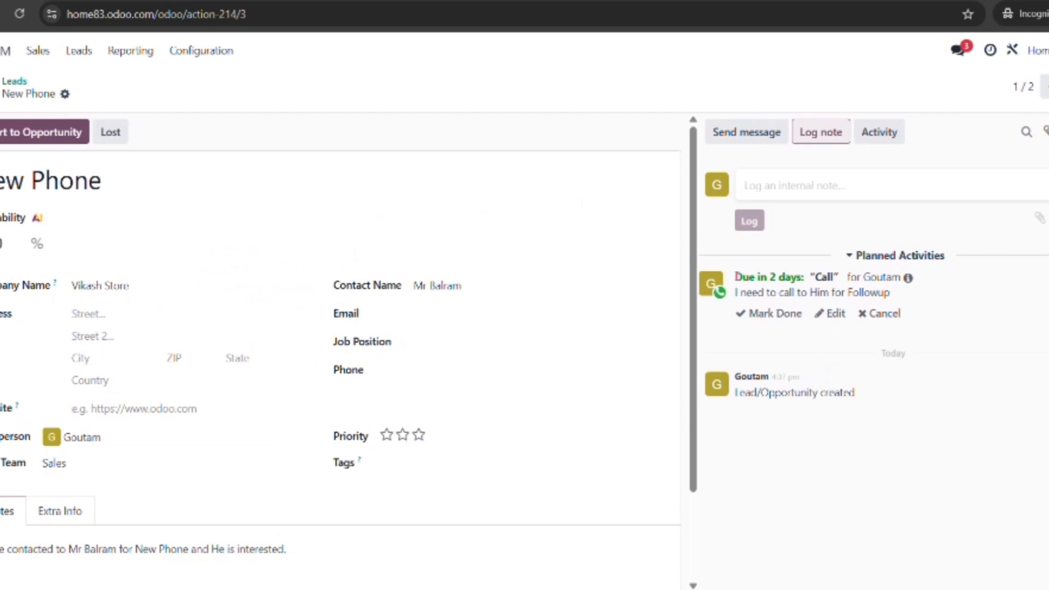
left_click_drag(735, 277, 910, 314)
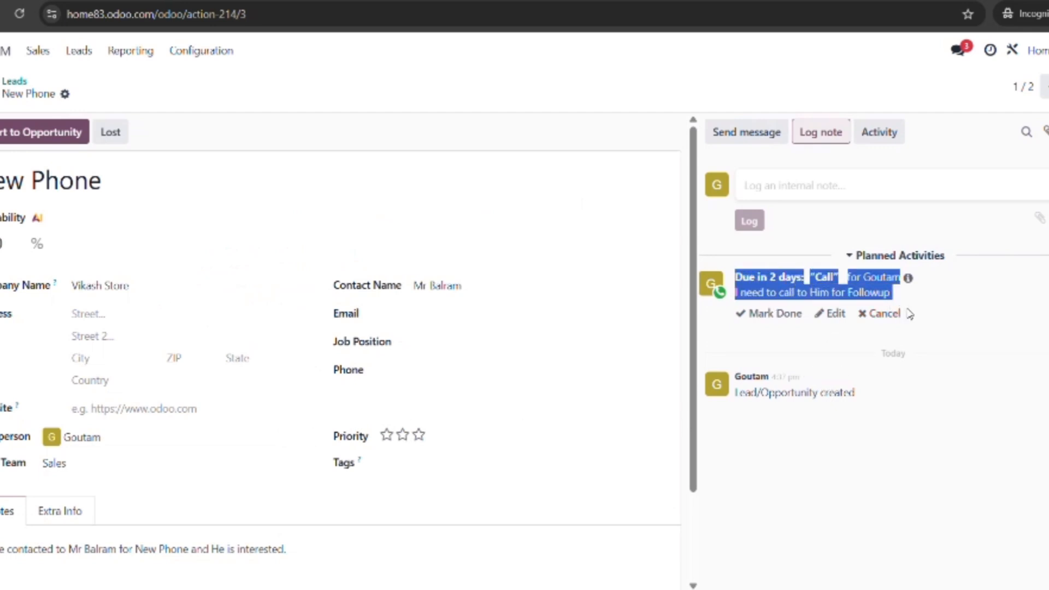
left_click(907, 298)
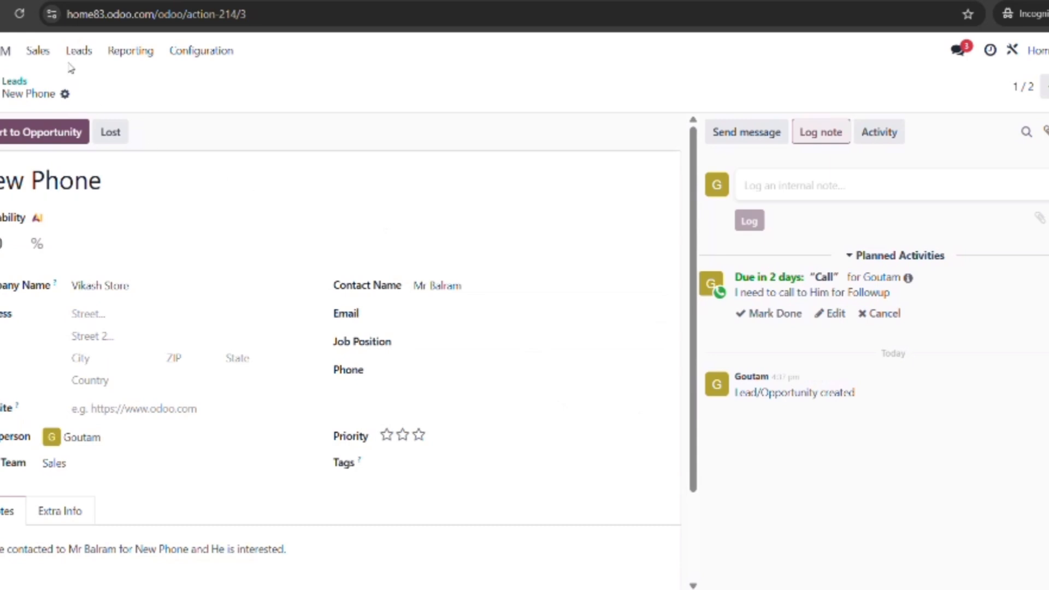
Step: Reopen the "New Phone" lead from the Leads list and review its details and planned activity
left_click(82, 52)
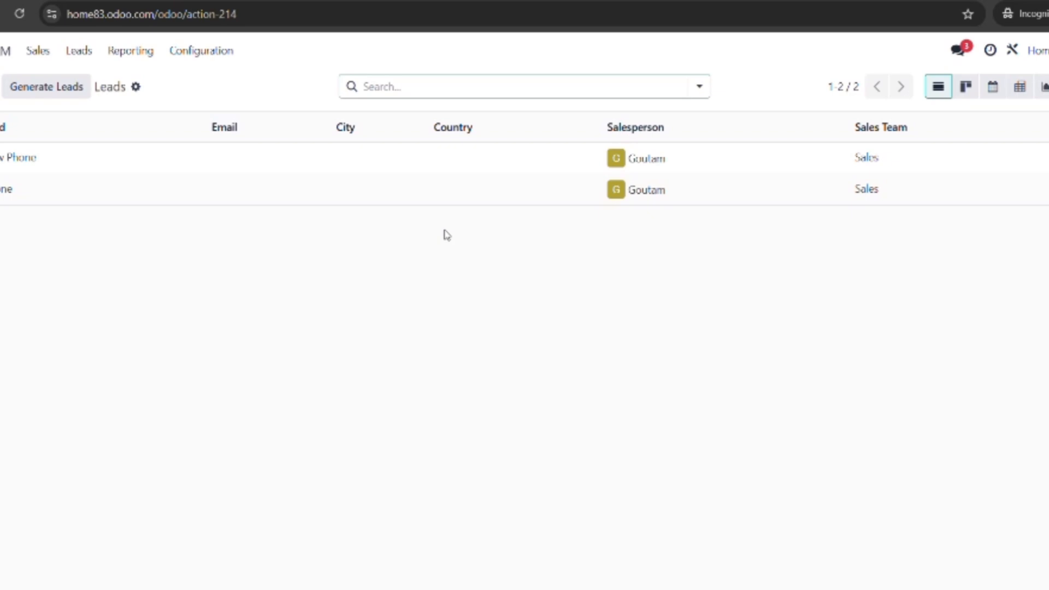
left_click(463, 170)
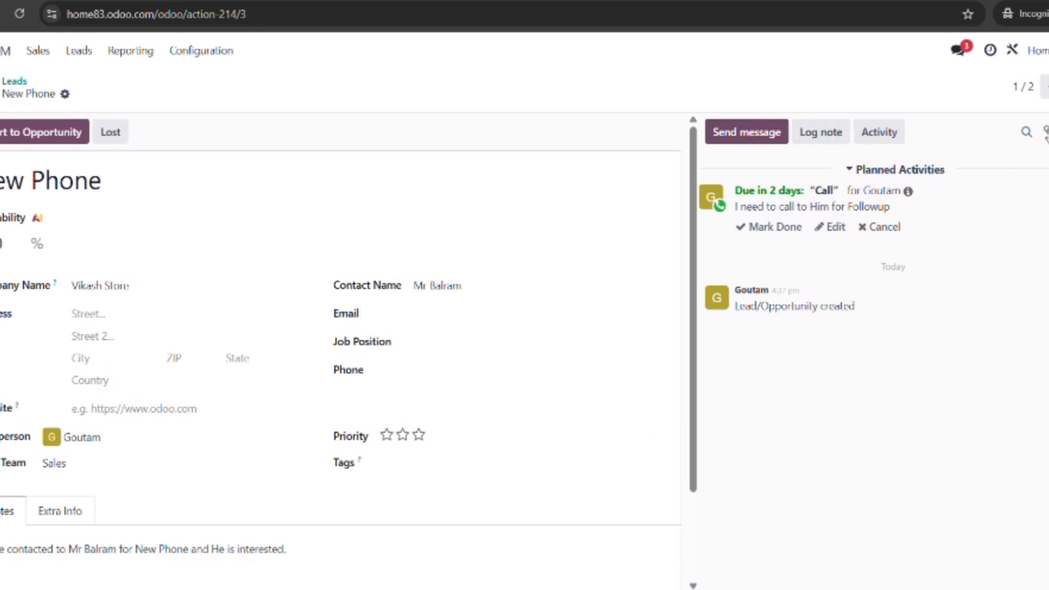
left_click(1045, 136)
left_click(471, 304)
scroll(274, 380, "down", 3)
scroll(275, 393, "up", 3)
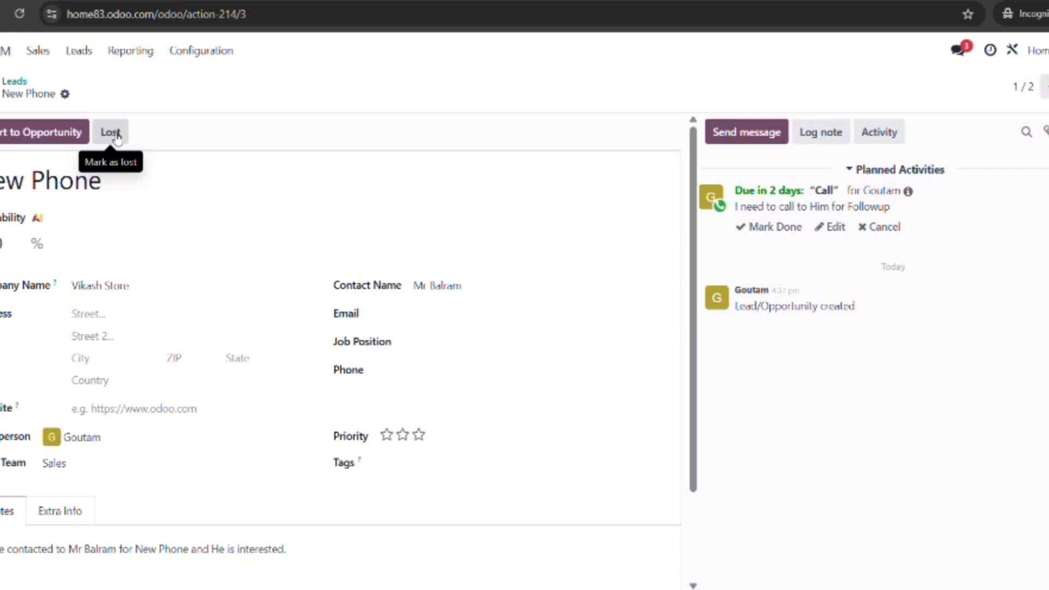
Step: Open the Leads analysis report and display it as a pie chart
left_click(134, 54)
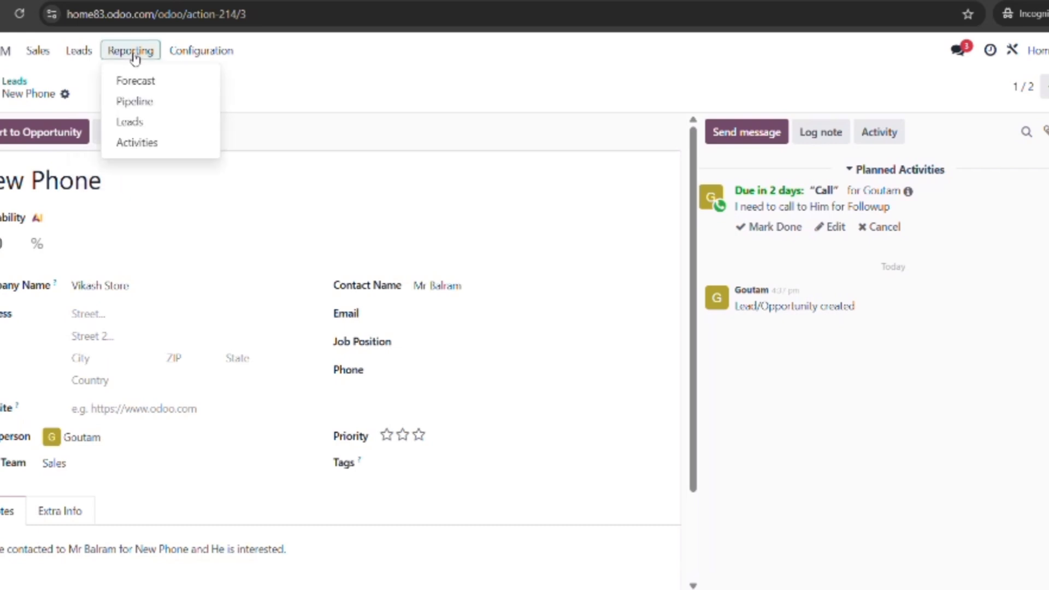
left_click(135, 127)
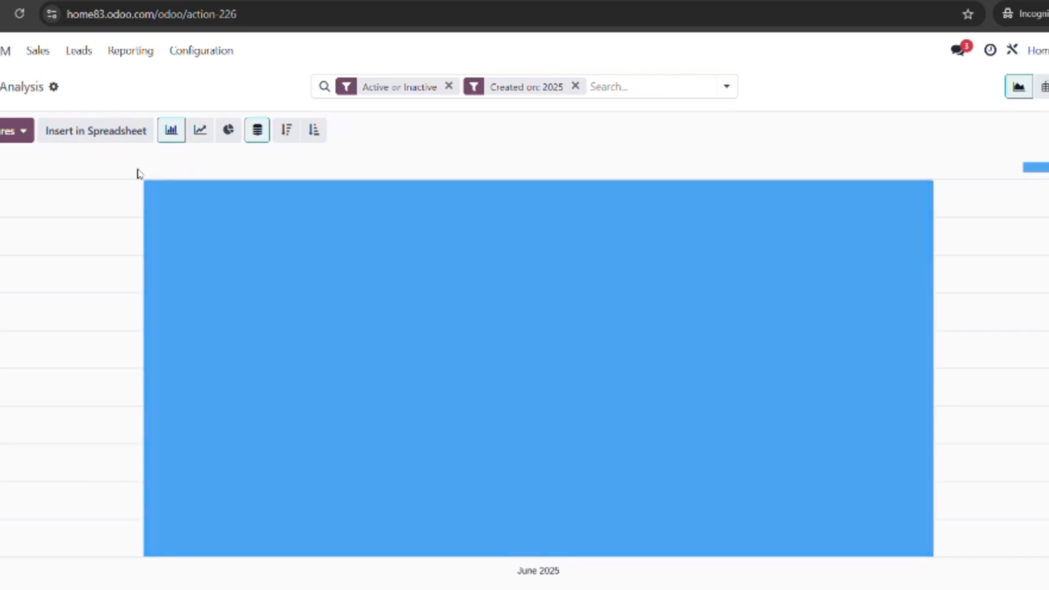
left_click(228, 131)
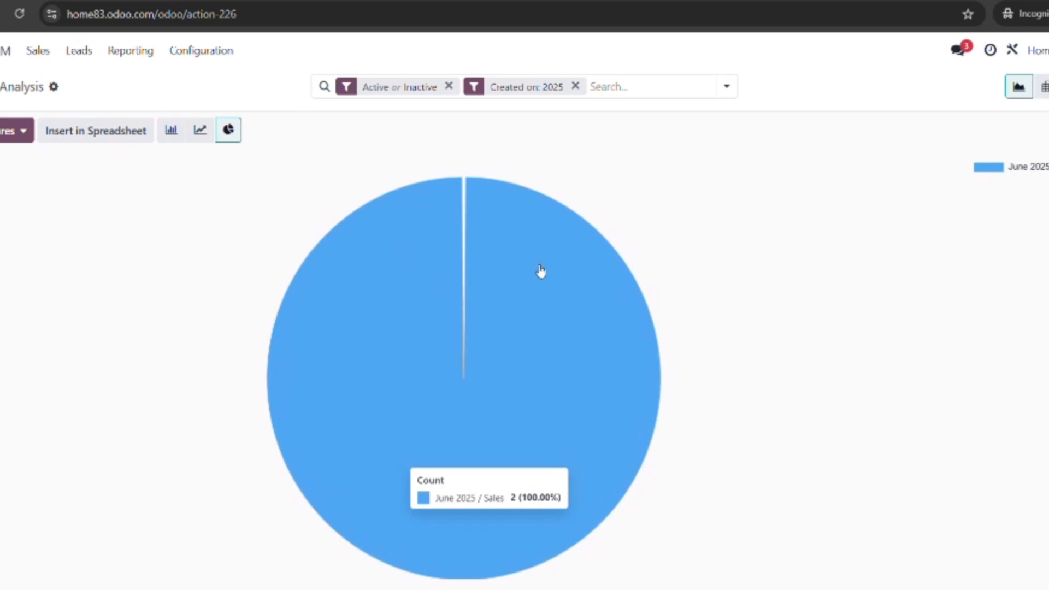
Step: View the report as a line chart with descending order and cumulative values, and return to the pie chart
left_click(201, 131)
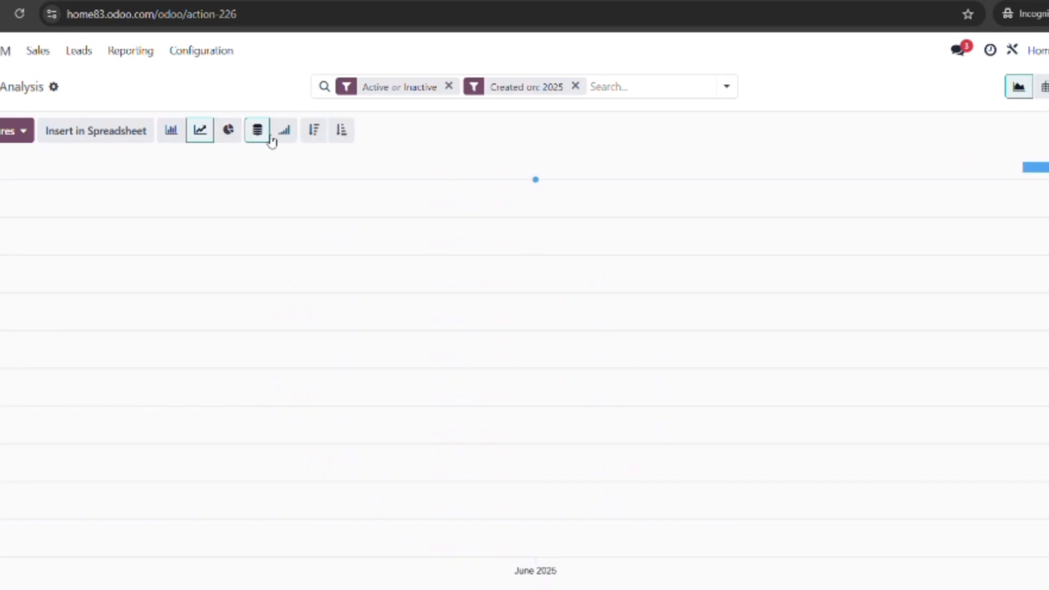
left_click(308, 136)
left_click(284, 130)
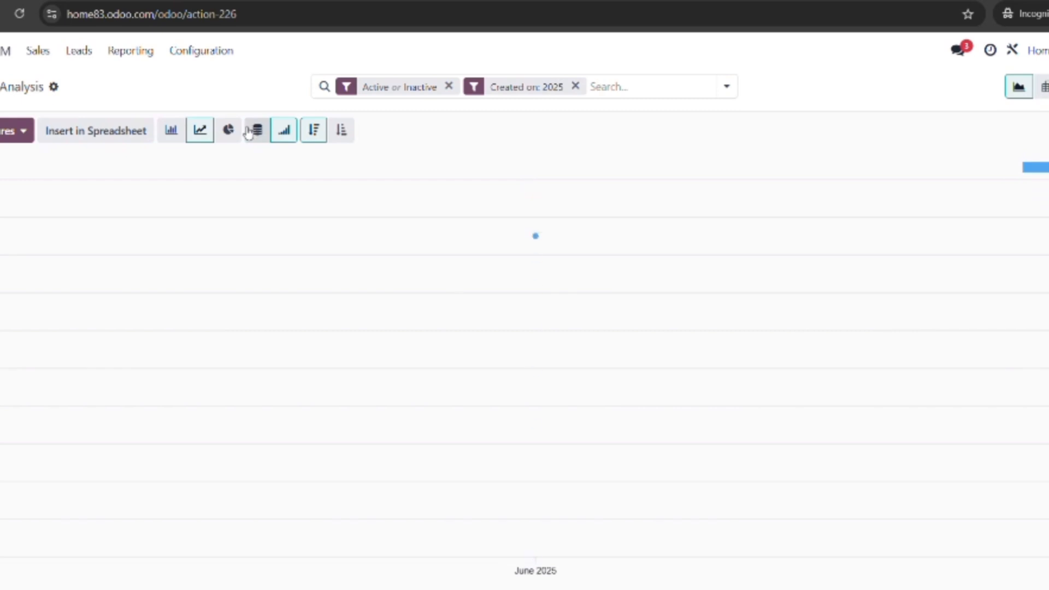
left_click(229, 130)
mouse_move(419, 283)
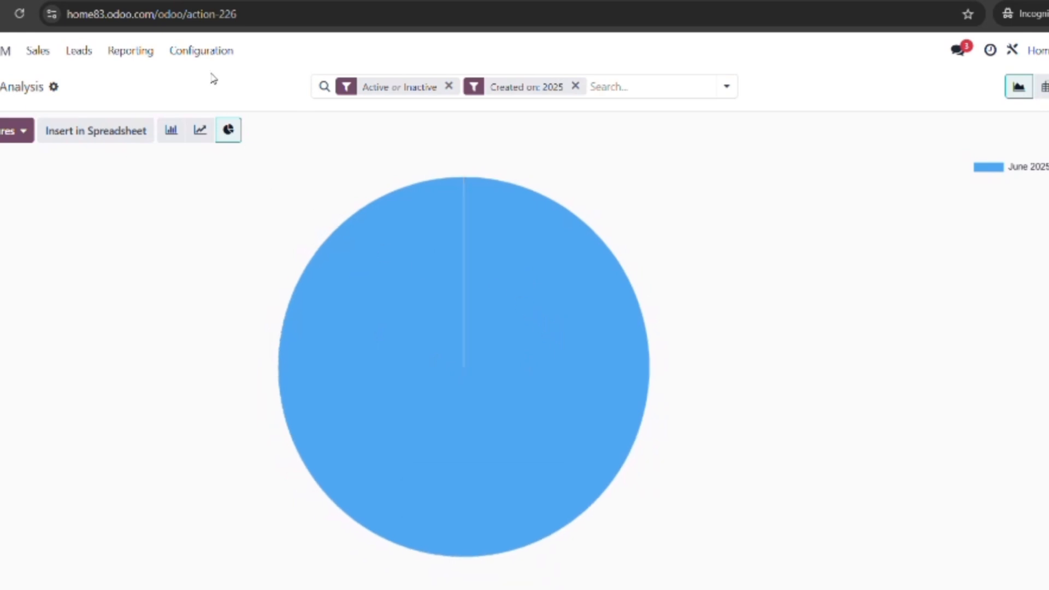
Step: Open the Activities report and view it as a line chart and a pie chart, returning to the bar chart
left_click(130, 52)
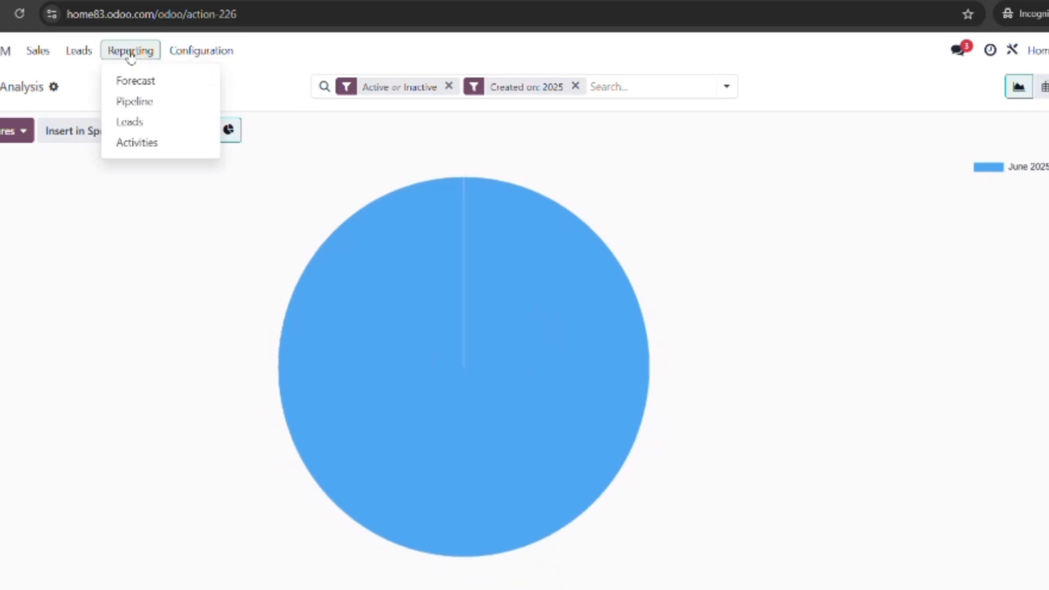
left_click(137, 144)
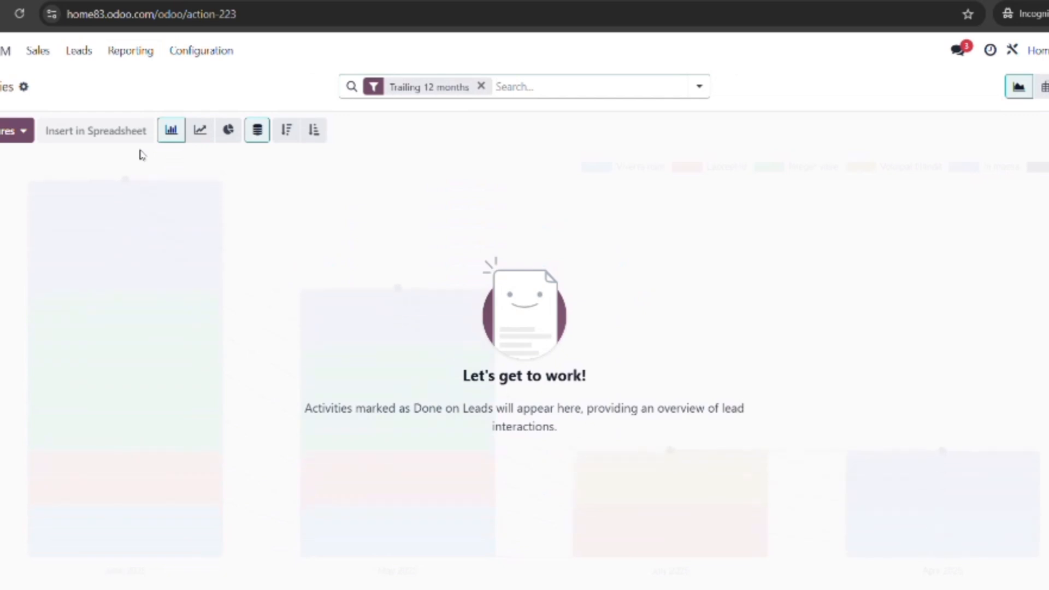
left_click(23, 132)
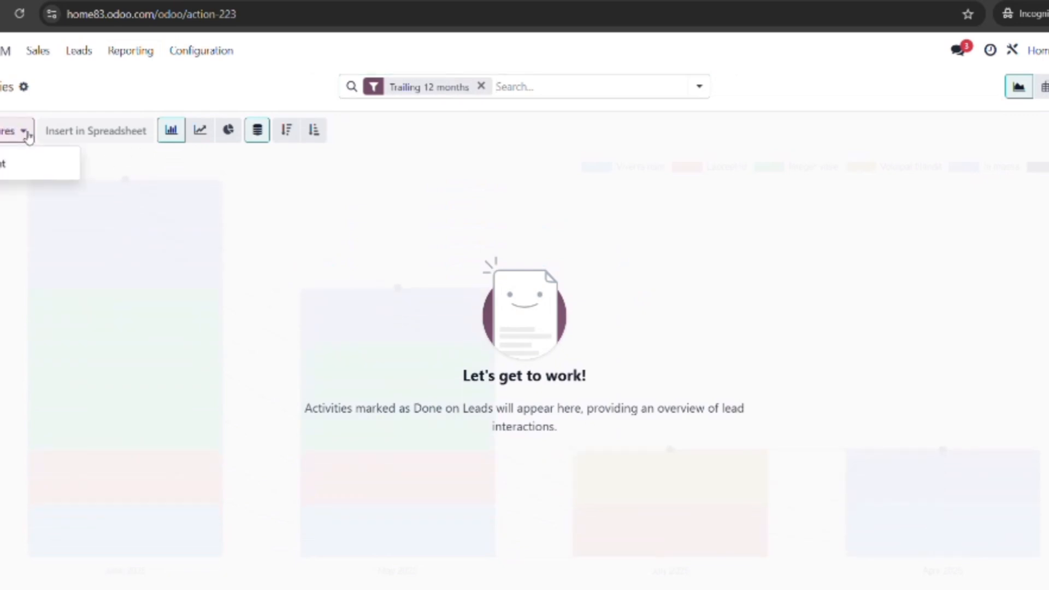
left_click(183, 216)
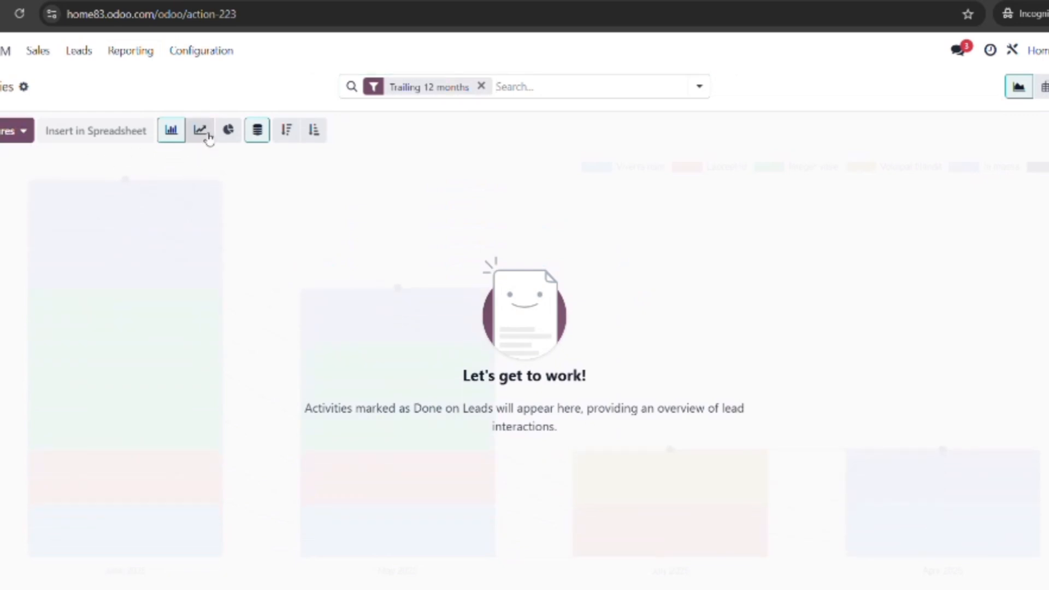
left_click(201, 131)
left_click(228, 136)
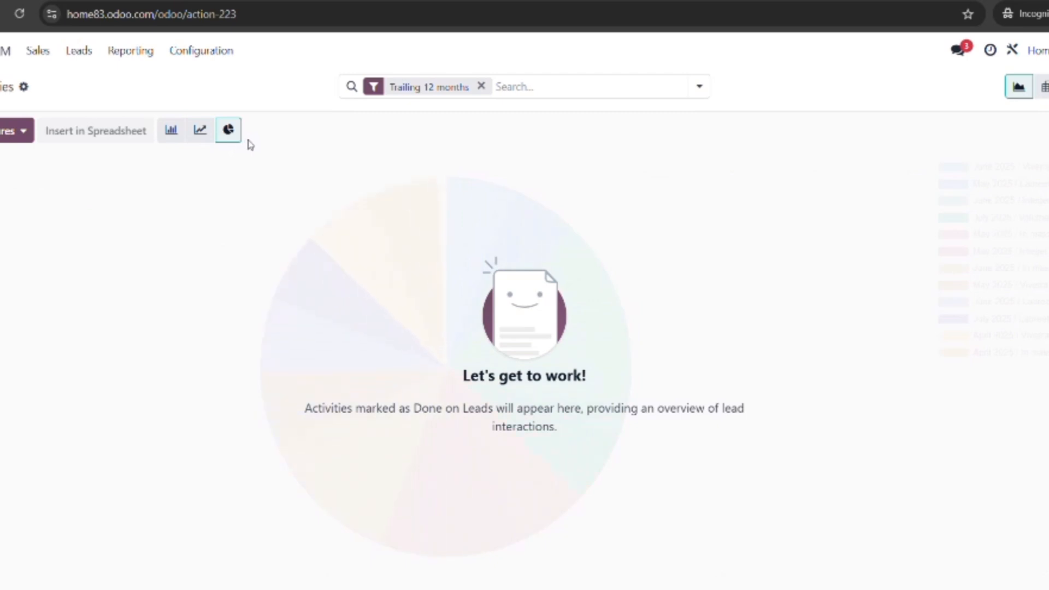
left_click(171, 133)
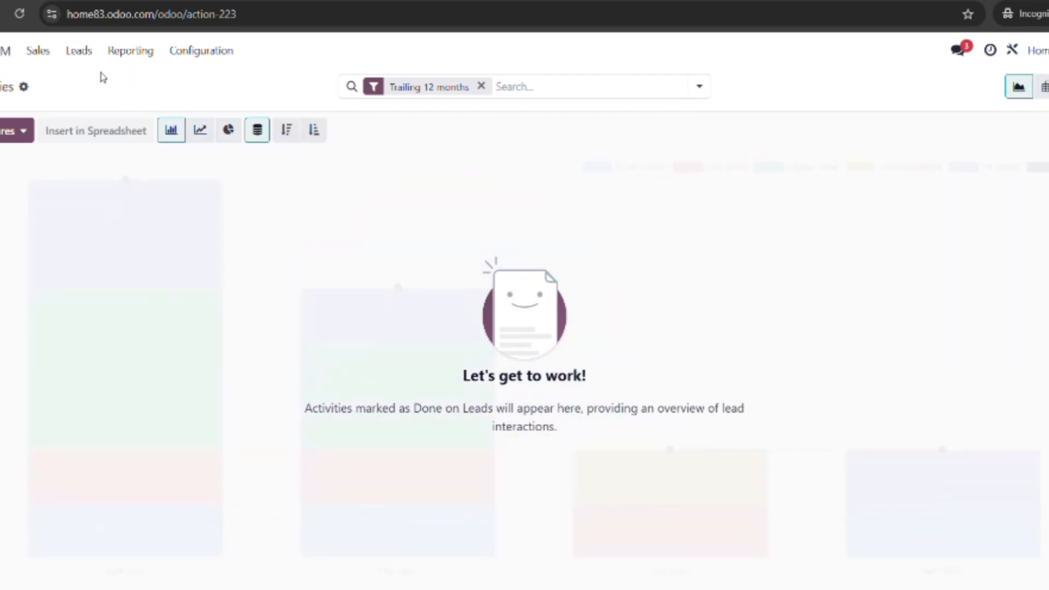
Step: Open the "New Phone" lead from the Leads list and mark its planned Call activity as done without feedback
left_click(79, 52)
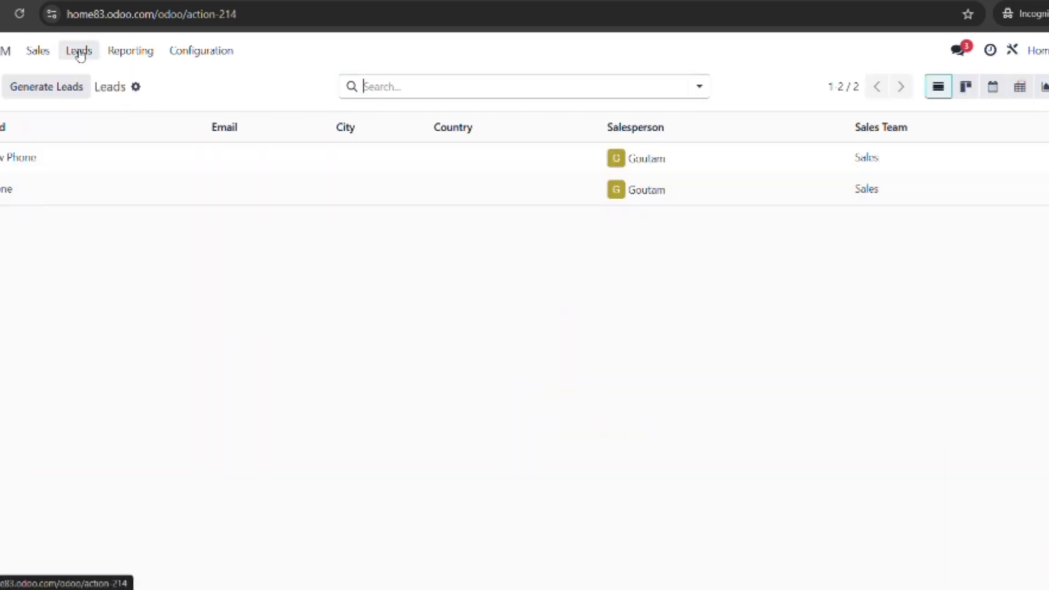
left_click(98, 159)
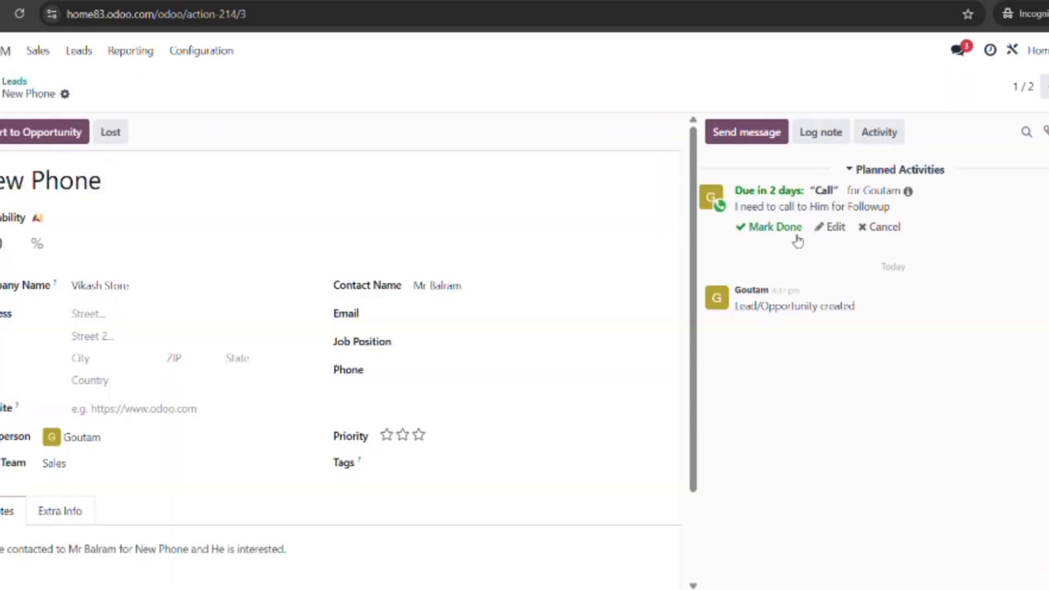
left_click(760, 230)
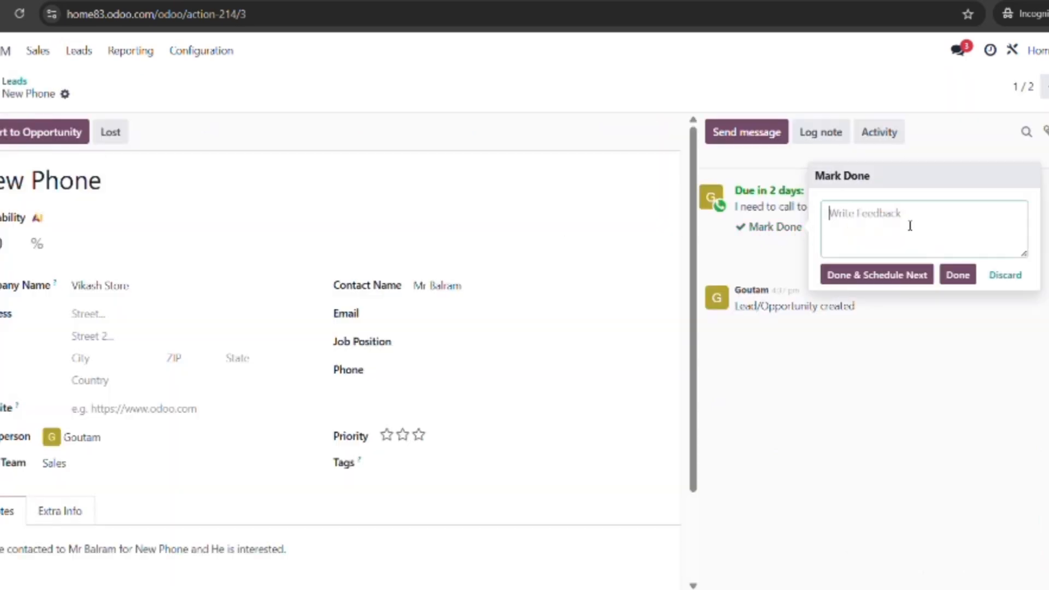
left_click(964, 278)
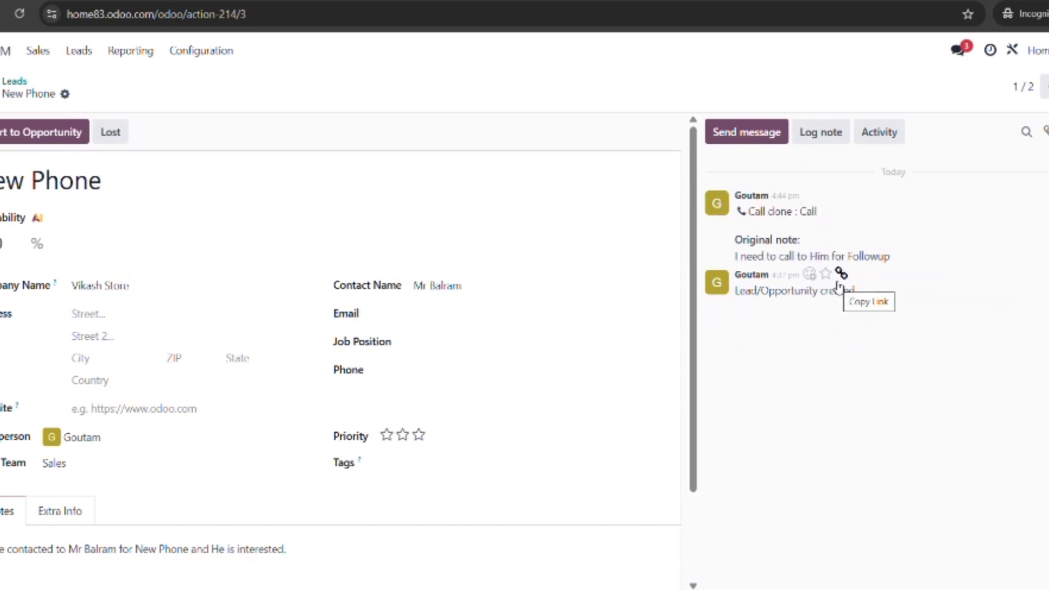
Step: Reopen the Activities report and drill into the June 2025 bar to list the completed activities
left_click(143, 53)
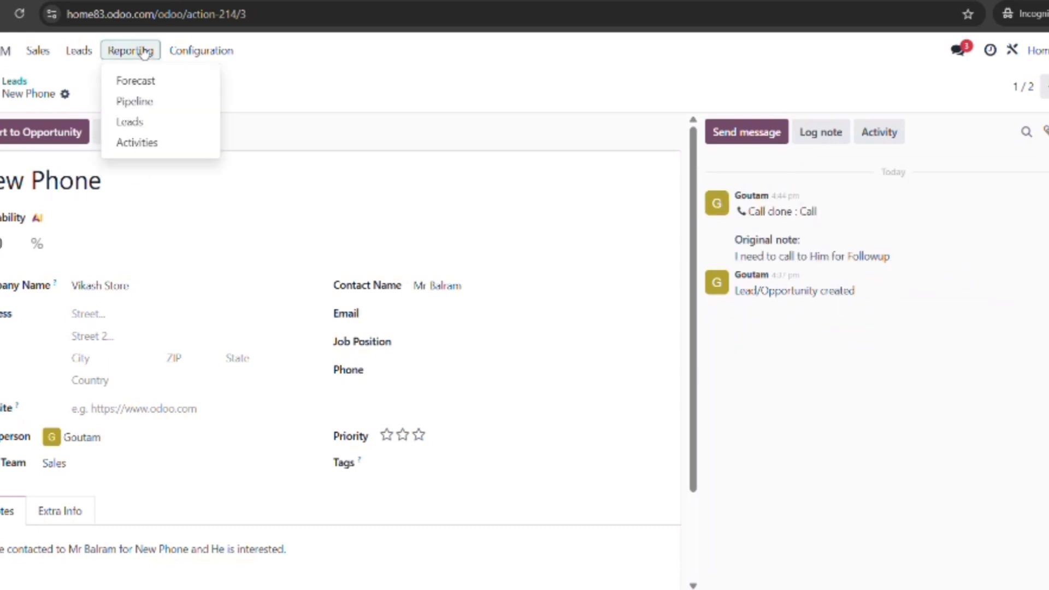
left_click(130, 141)
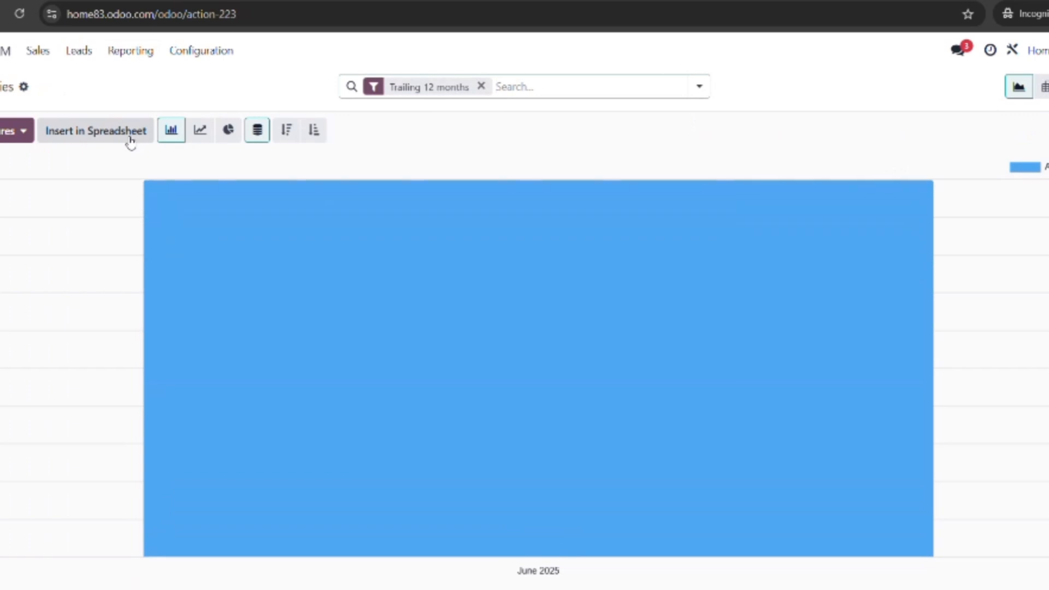
mouse_move(321, 352)
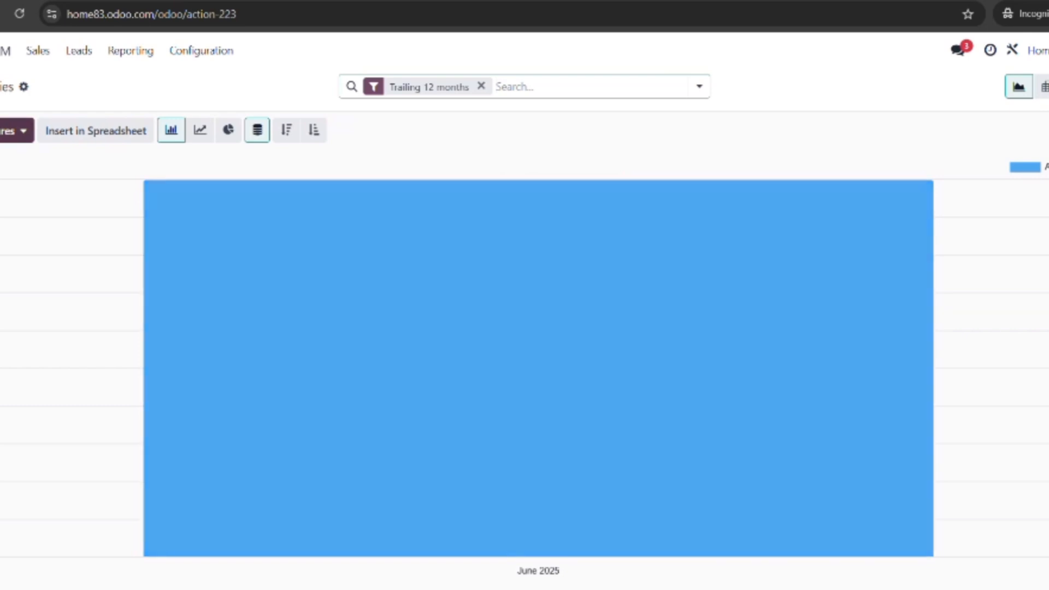
left_click(22, 131)
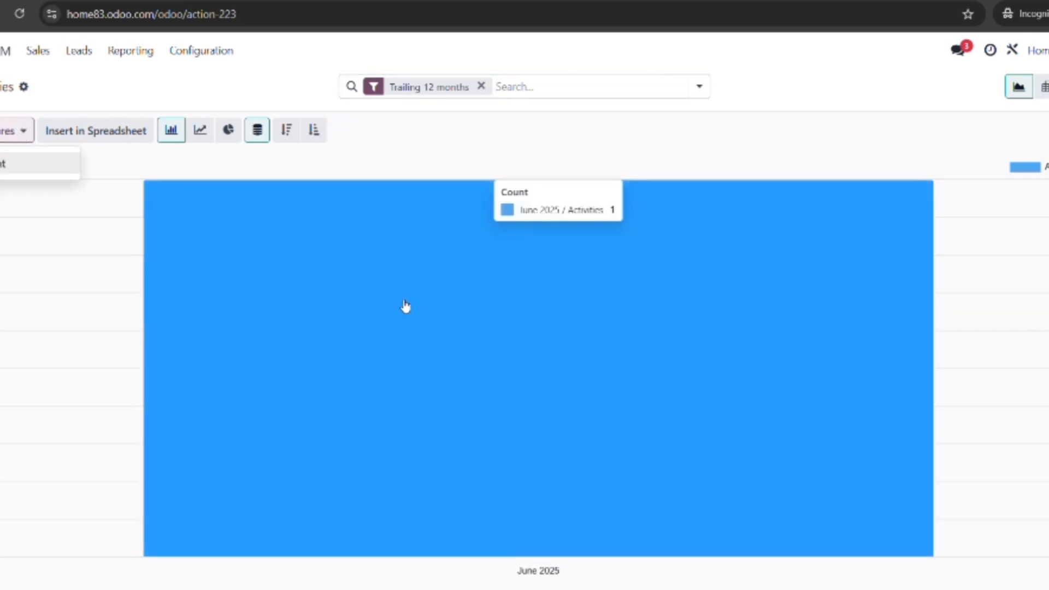
left_click(498, 326)
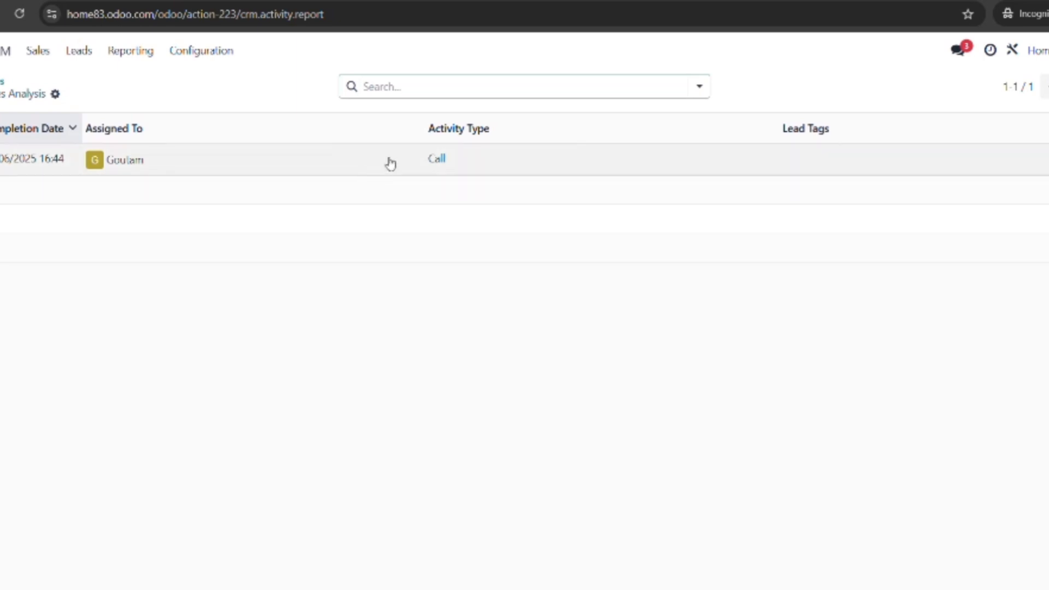
Step: Open the Leads analysis report, drill into the June 2025 bar, and open the "New Phone" lead from its records
left_click(126, 55)
left_click(136, 122)
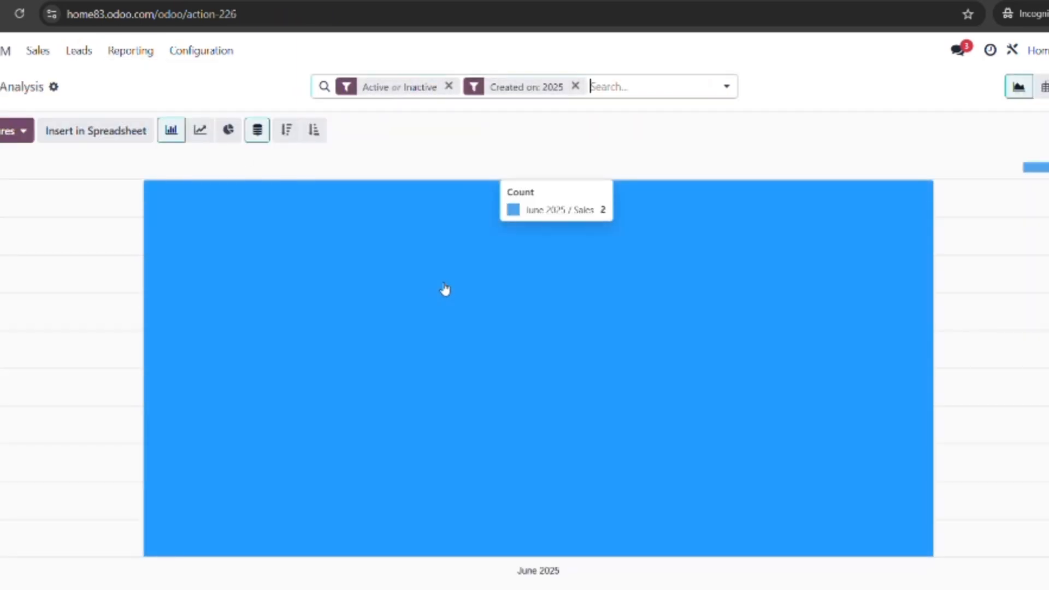
left_click(445, 289)
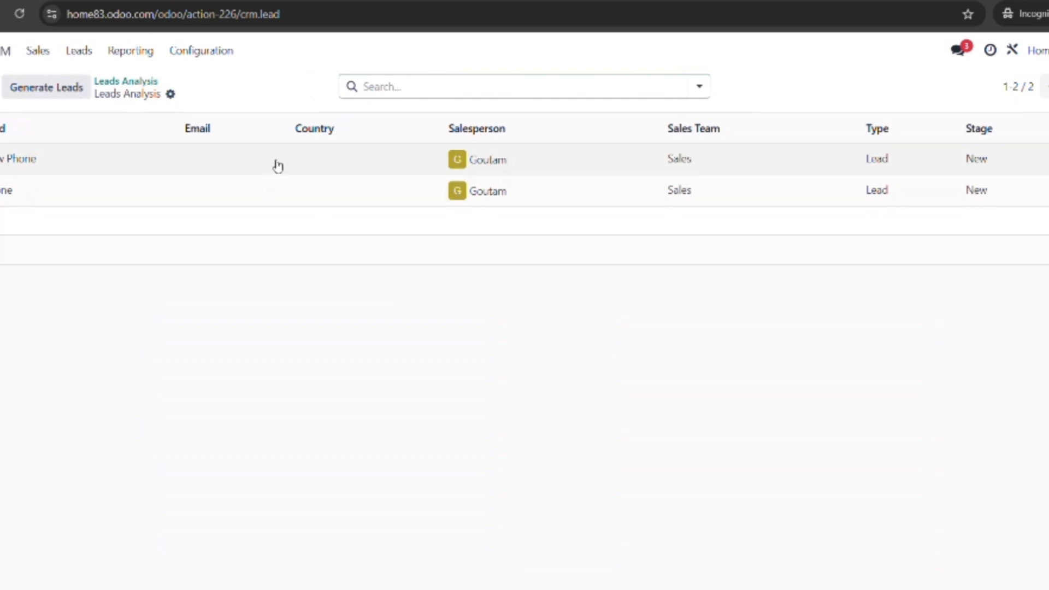
left_click(276, 164)
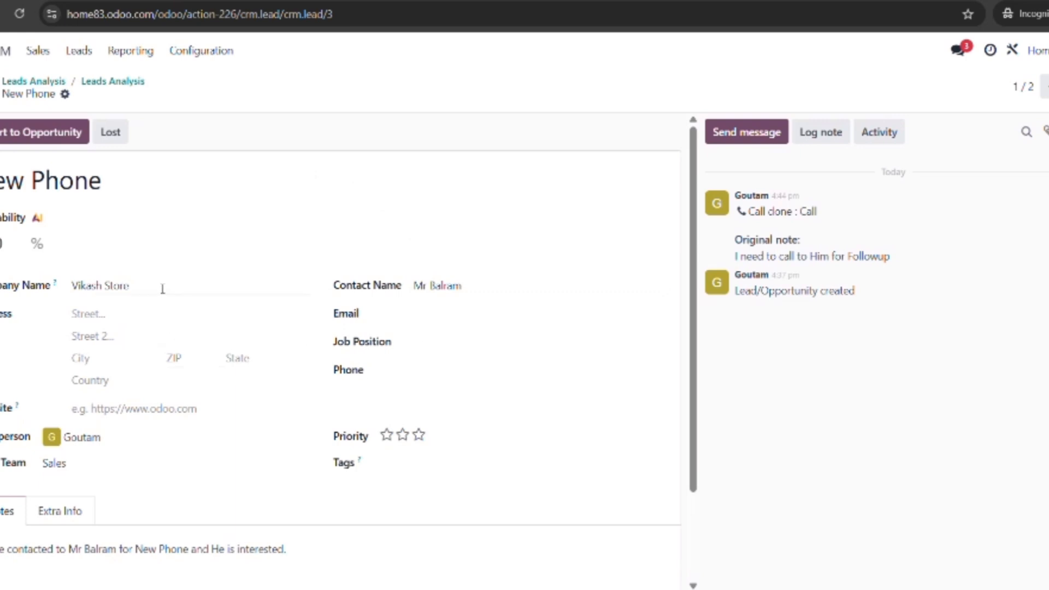